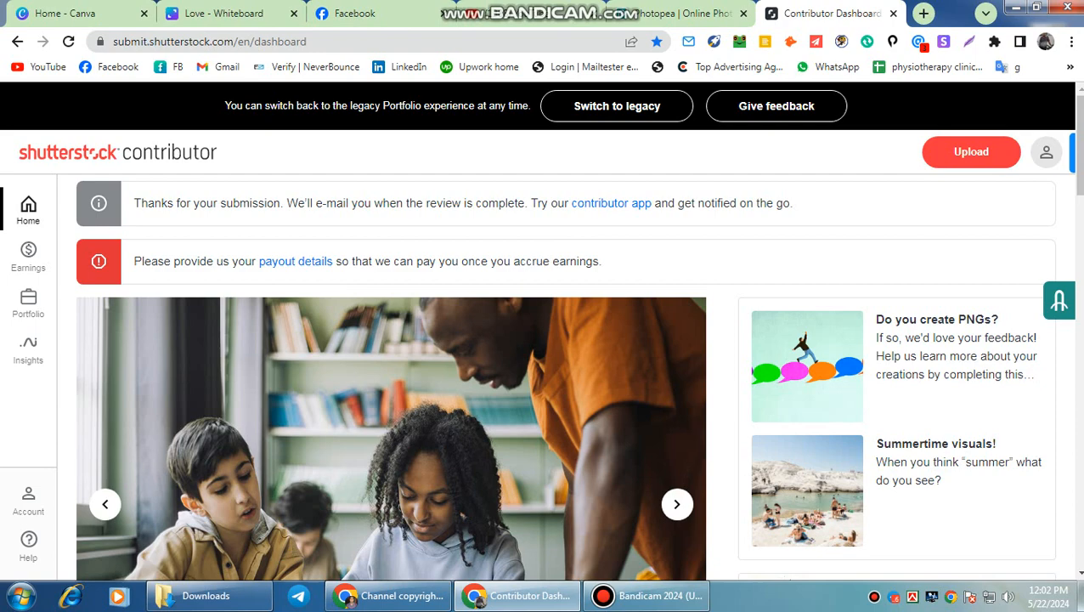
Upload the T shirt JPG from the Downloads folder to the Shutterstock contributor account.
{"action": "scroll", "coordinate": [542, 331], "scroll_direction": "down", "scroll_amount": 4}
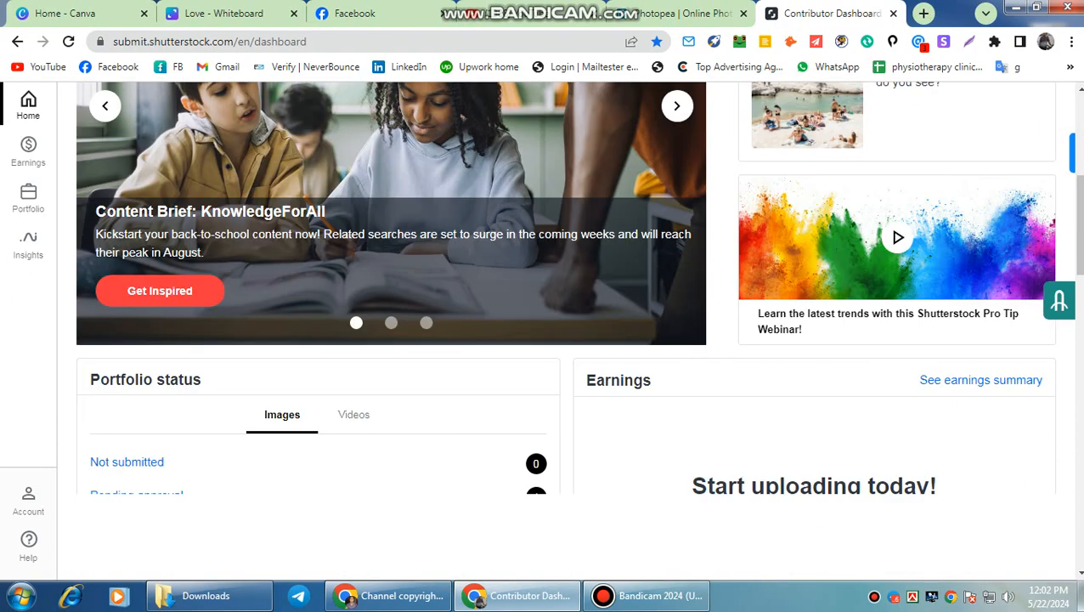
{"action": "scroll", "coordinate": [542, 331], "scroll_direction": "up", "scroll_amount": 4}
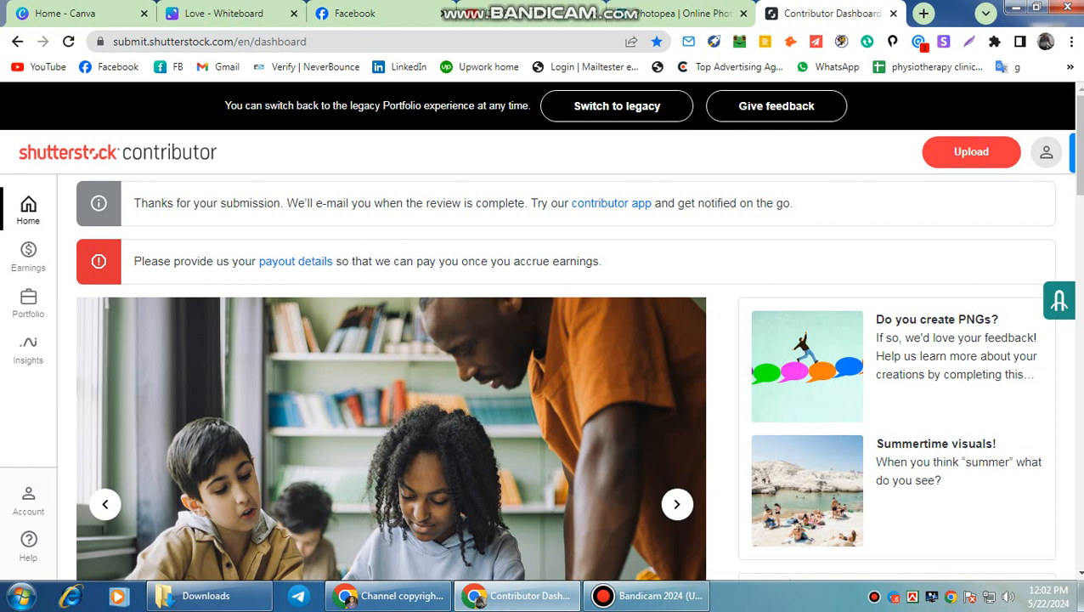
{"action": "left_click", "coordinate": [971, 151]}
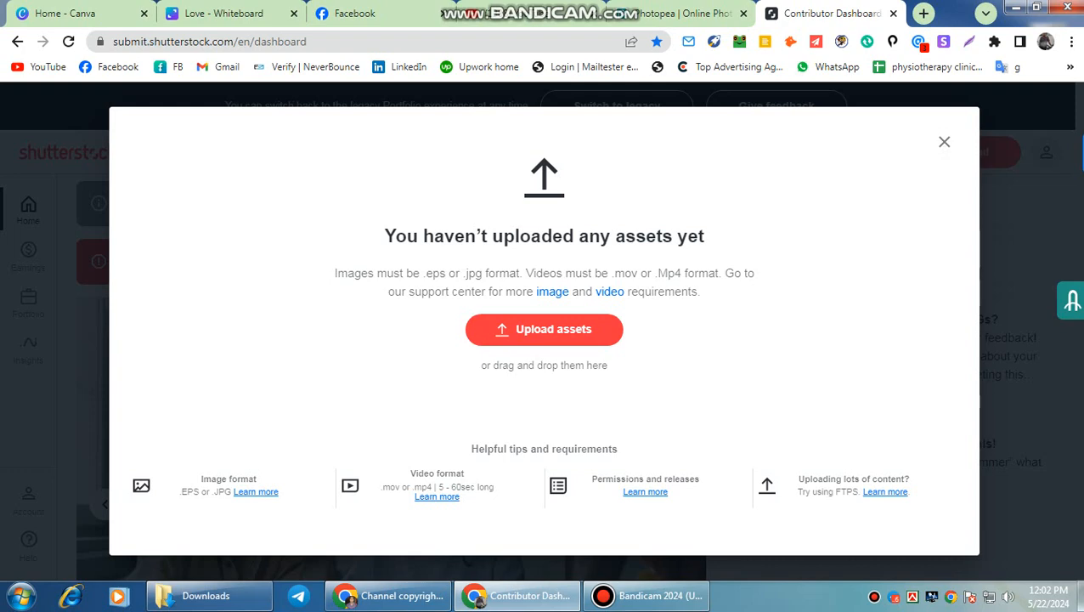
{"action": "left_click", "coordinate": [544, 330]}
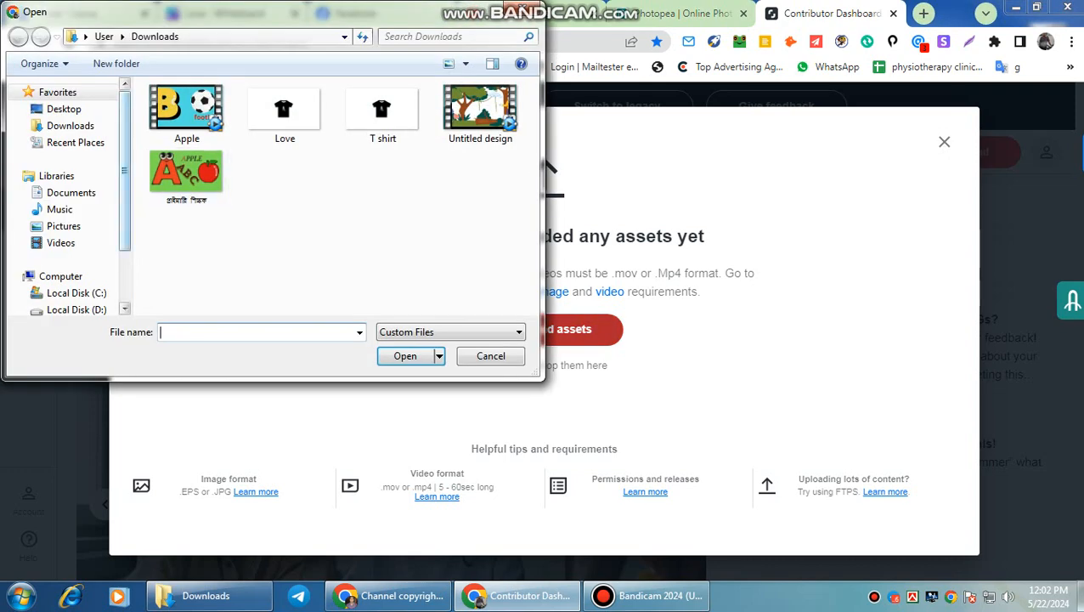
{"action": "left_click", "coordinate": [381, 110]}
{"action": "left_click", "coordinate": [405, 355]}
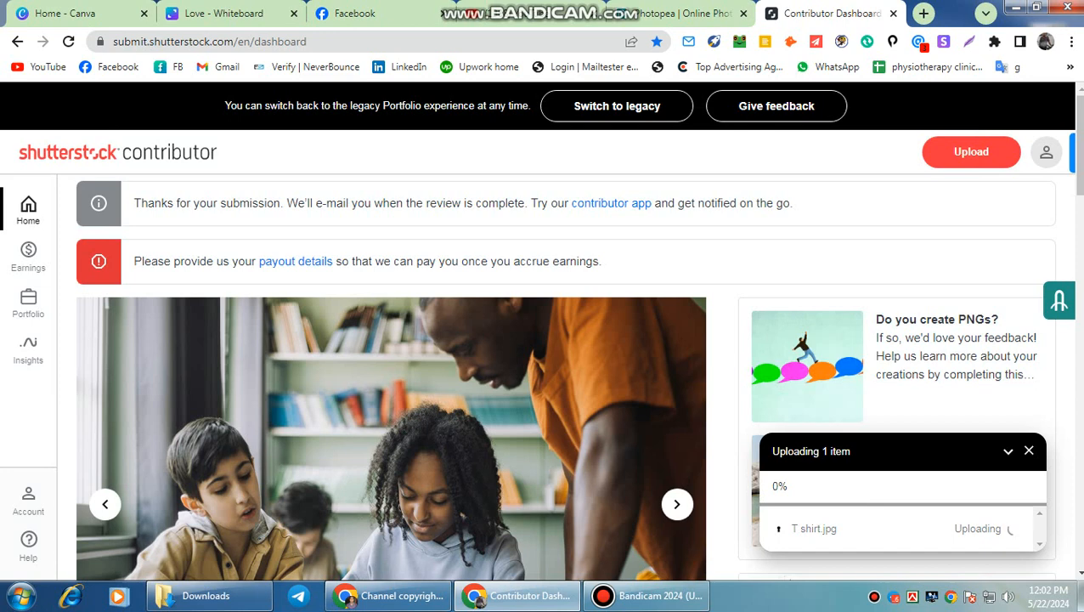
Switch to the Love whiteboard in Canva and delete the blue cyclist graphic from the black T-shirt.
{"action": "left_click", "coordinate": [68, 12]}
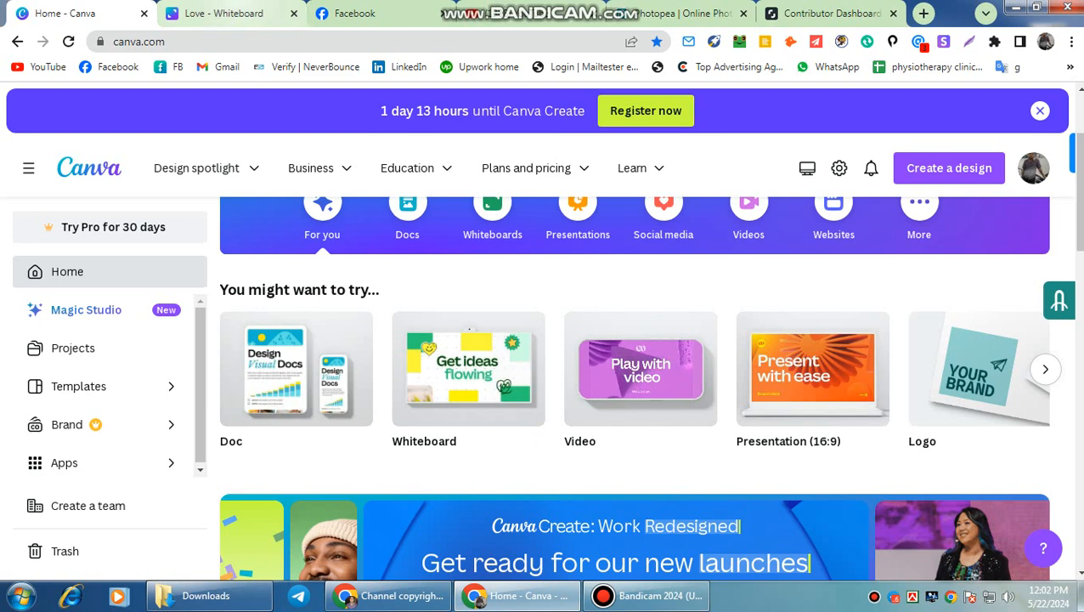
{"action": "left_click", "coordinate": [224, 13]}
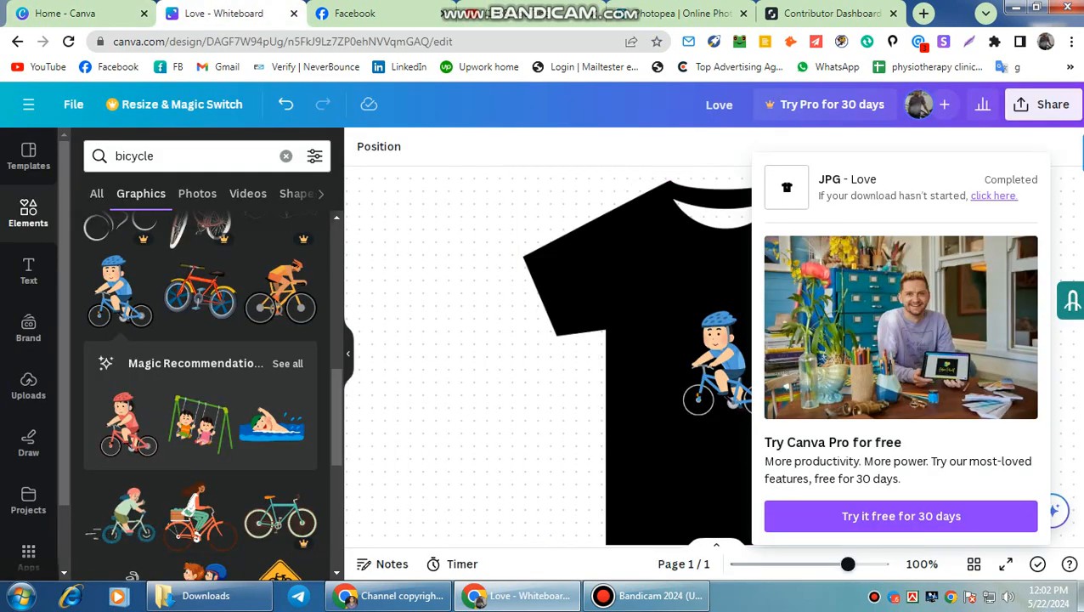
{"action": "left_click", "coordinate": [455, 340]}
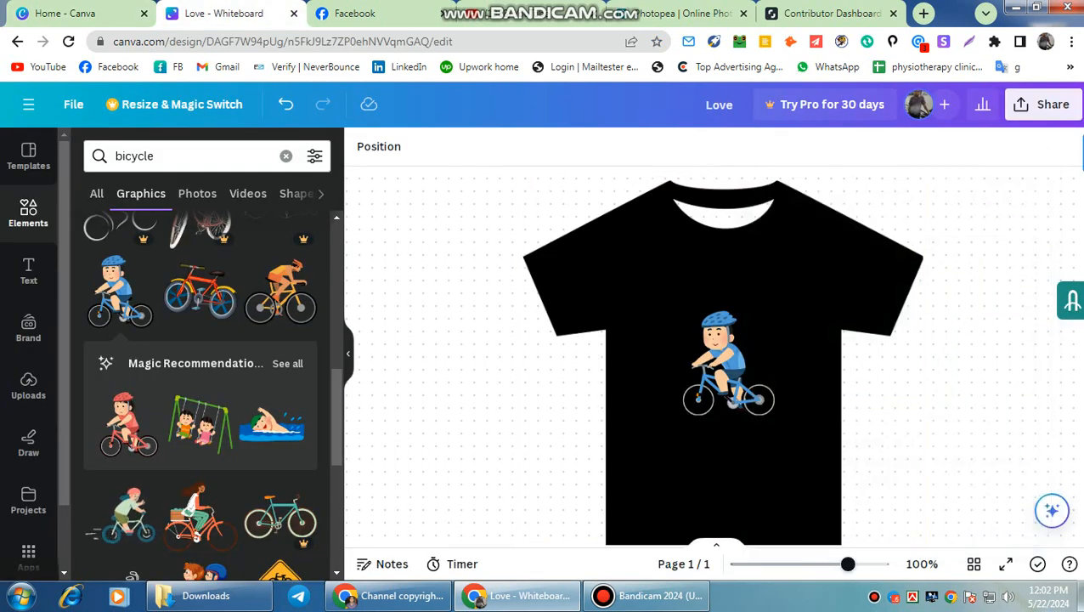
{"action": "scroll", "coordinate": [201, 434], "scroll_direction": "up", "scroll_amount": 5}
{"action": "scroll", "coordinate": [200, 433], "scroll_direction": "down", "scroll_amount": 2}
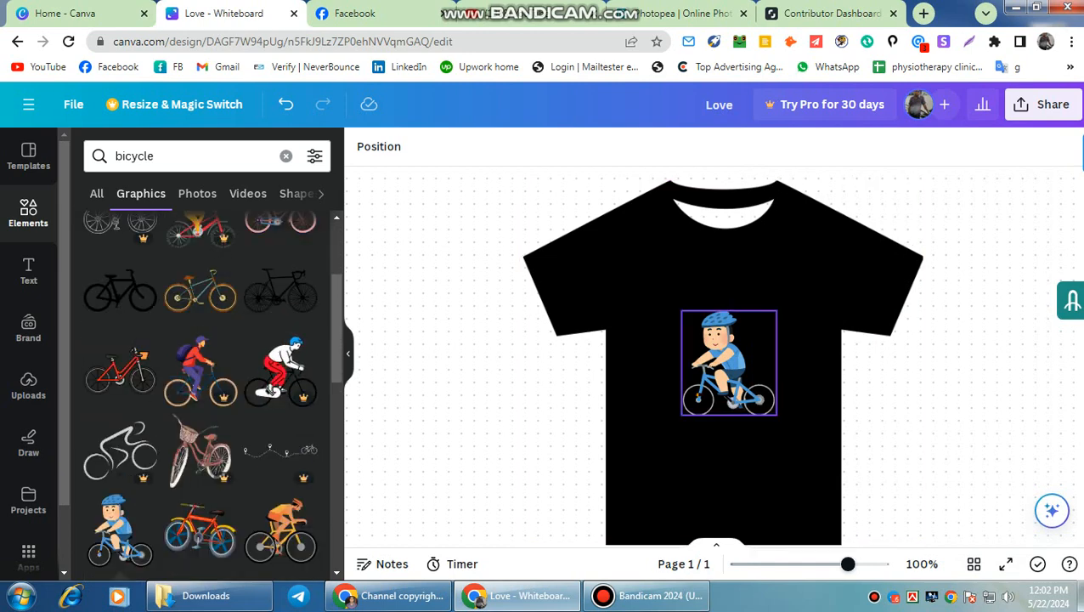
{"action": "left_click", "coordinate": [686, 362]}
{"action": "key", "text": "Delete"}
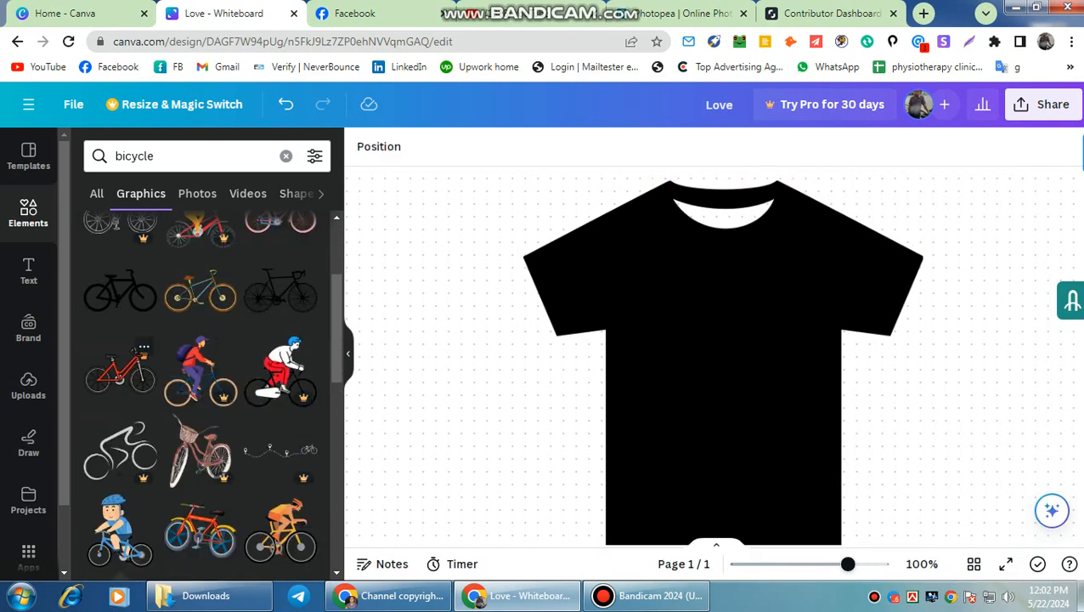
Place the red bicycle graphic with the orange basket, scaled to about 125 by 81, centred on the T-shirt's chest.
{"action": "left_click", "coordinate": [119, 372]}
{"action": "left_click_drag", "start_coordinate": [594, 277], "coordinate": [675, 331]}
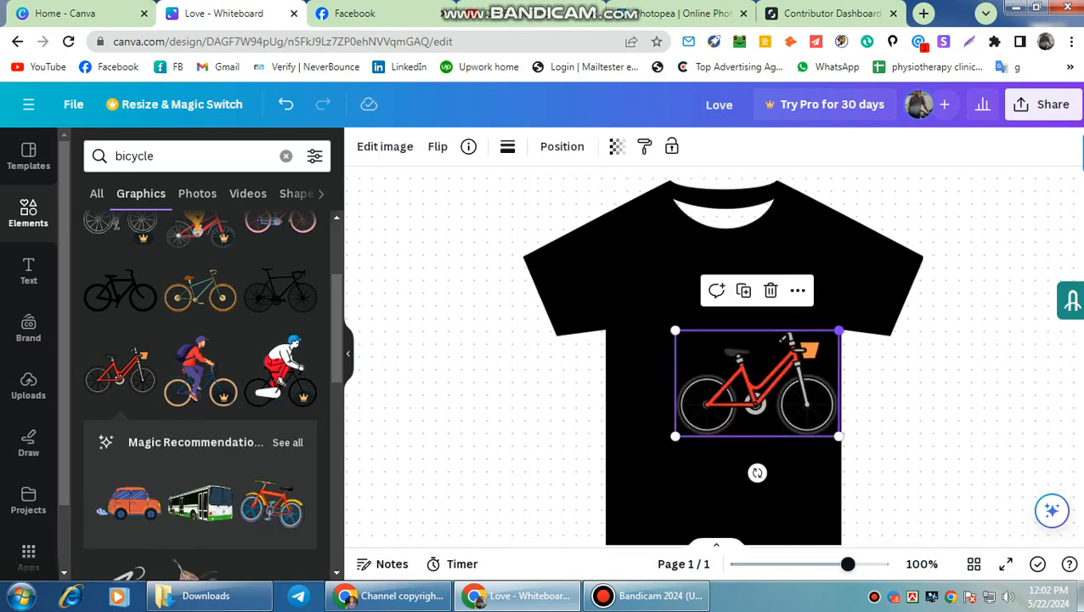
{"action": "left_click_drag", "start_coordinate": [838, 331], "coordinate": [774, 372]}
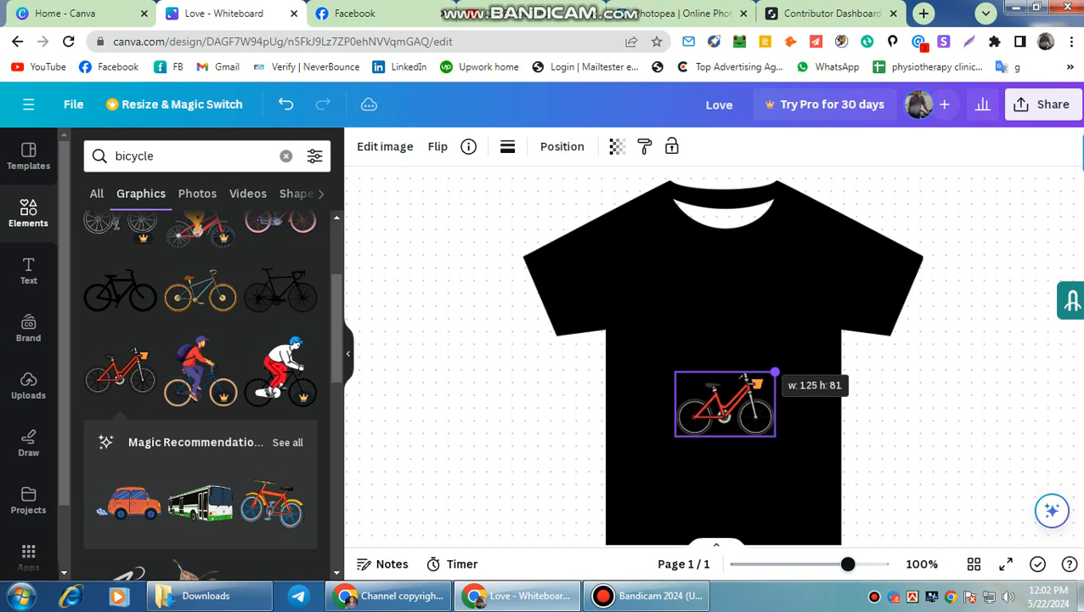
{"action": "left_click_drag", "start_coordinate": [725, 406], "coordinate": [723, 389]}
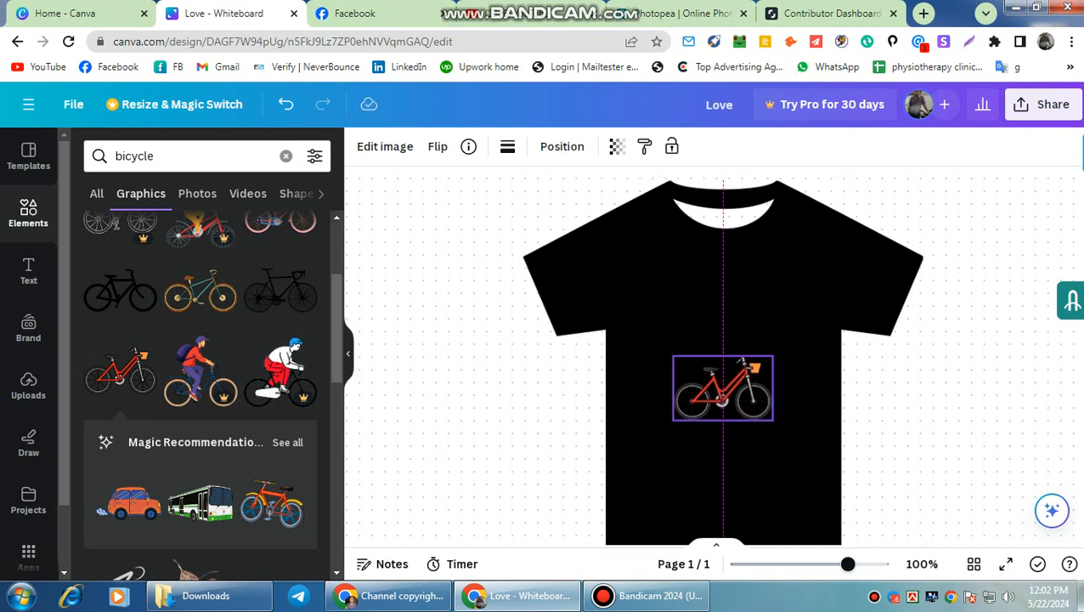
{"action": "left_click", "coordinate": [958, 401]}
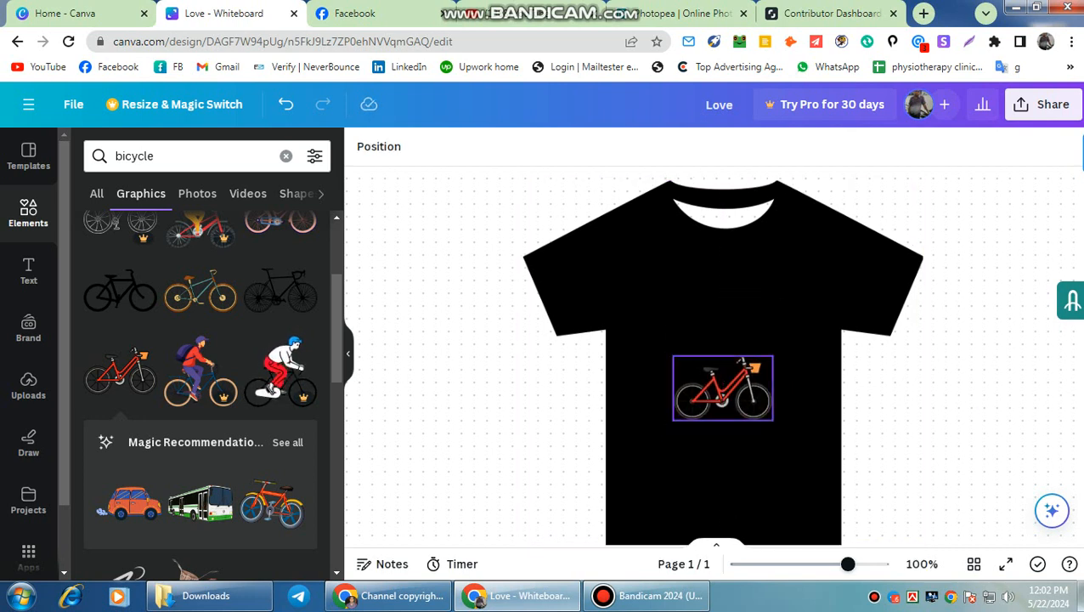
{"action": "left_click_drag", "start_coordinate": [722, 388], "coordinate": [722, 347]}
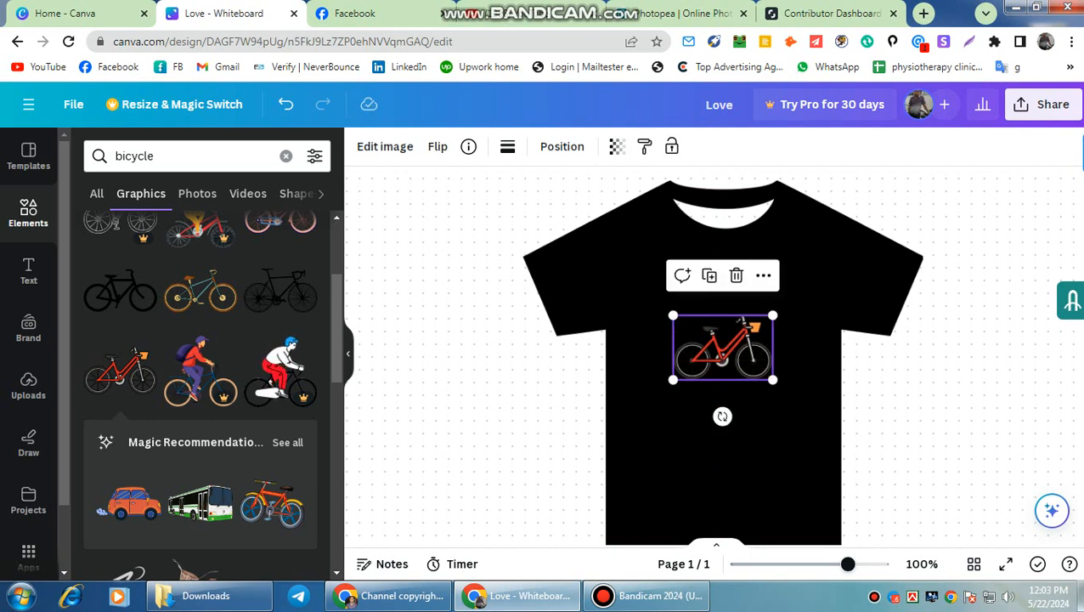
{"action": "left_click", "coordinate": [786, 425]}
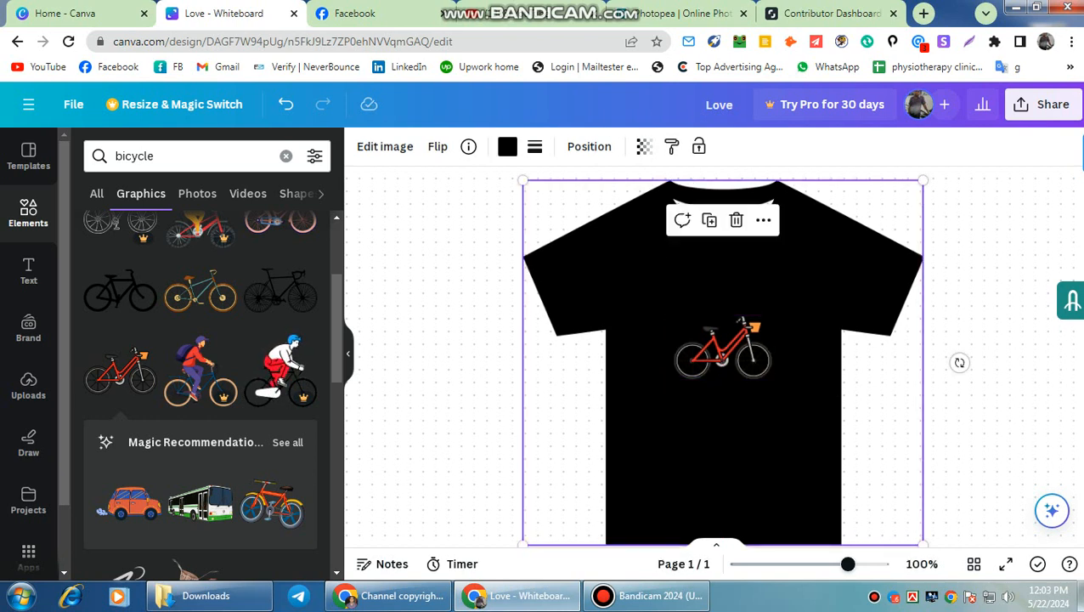
{"action": "left_click", "coordinate": [960, 362]}
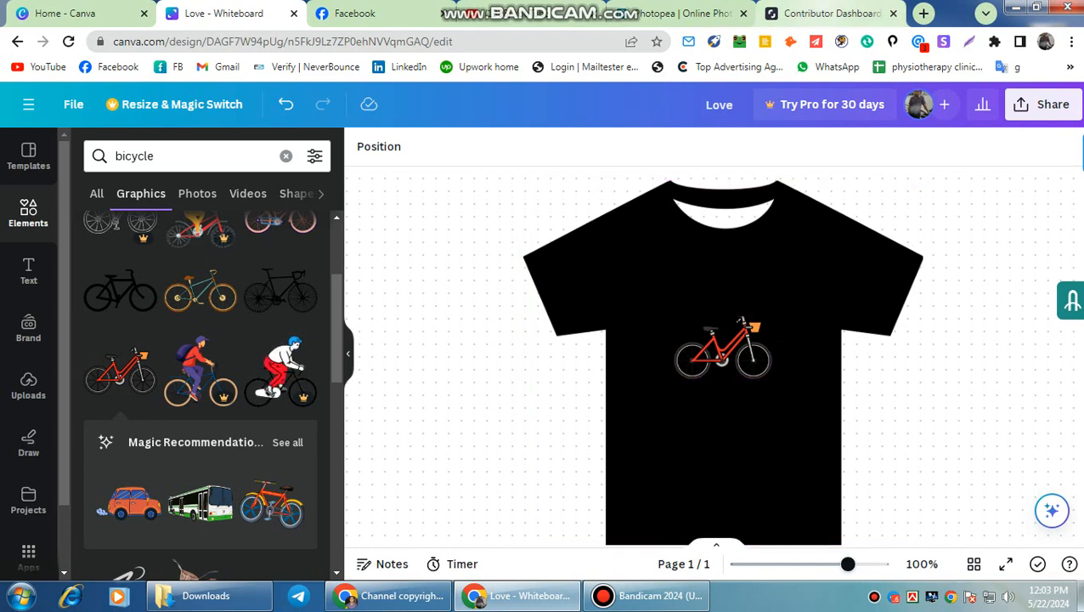
Switch to the Shutterstock contributor dashboard, reload it and open the images that are not submitted.
{"action": "left_click", "coordinate": [824, 13]}
{"action": "left_click", "coordinate": [1009, 486]}
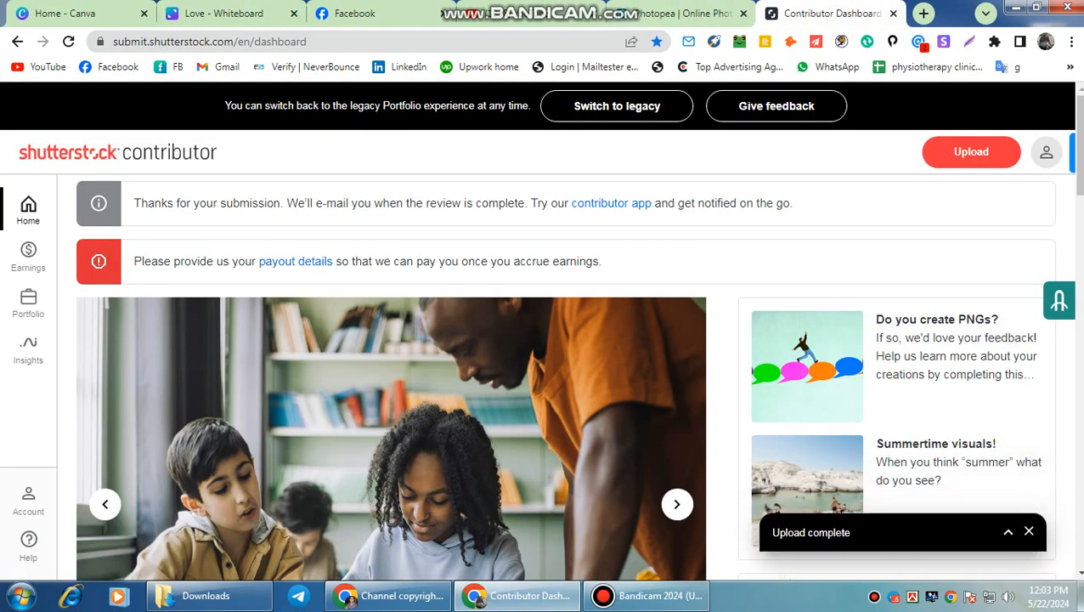
{"action": "left_click", "coordinate": [28, 205]}
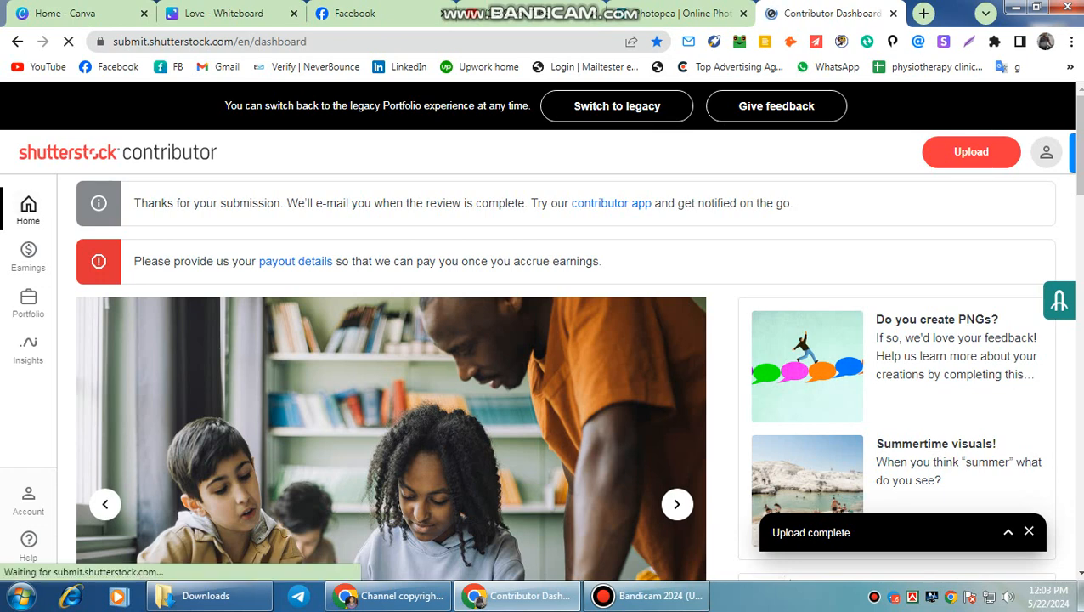
{"action": "scroll", "coordinate": [561, 339], "scroll_direction": "down", "scroll_amount": 5}
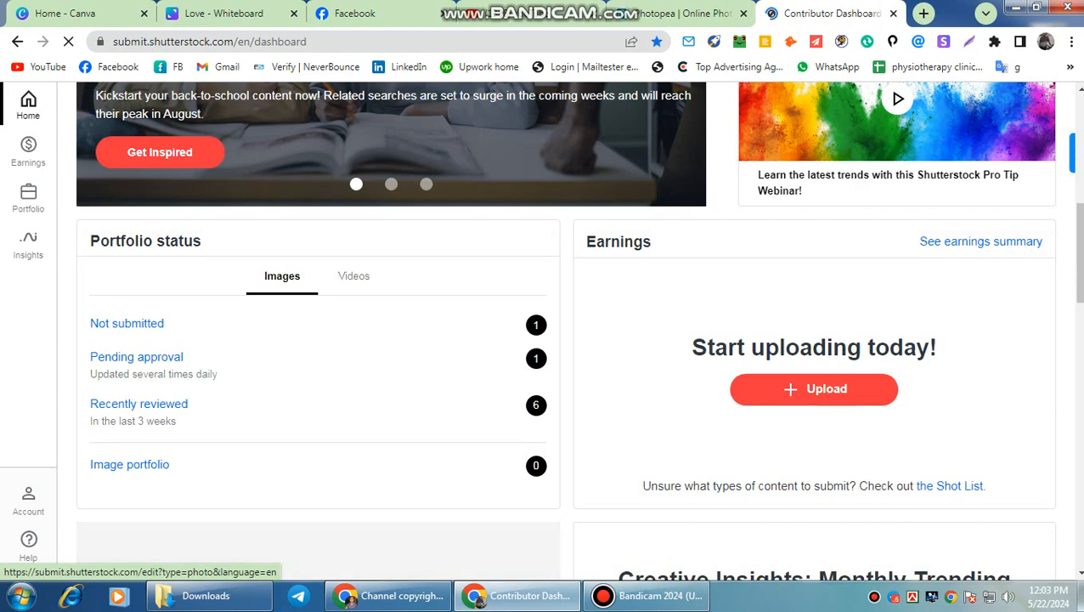
{"action": "scroll", "coordinate": [561, 339], "scroll_direction": "down", "scroll_amount": 3}
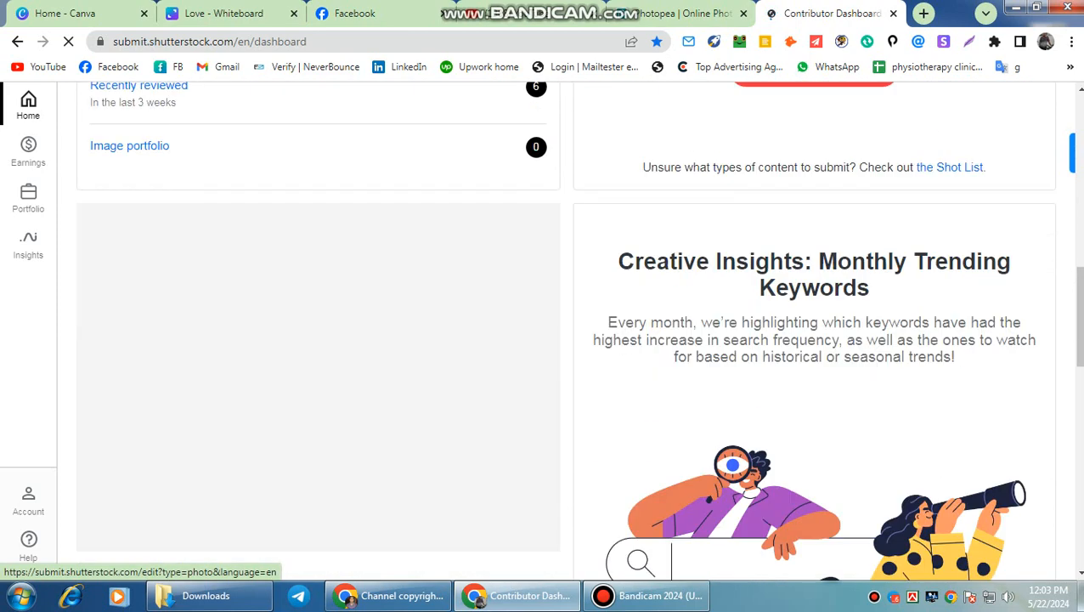
{"action": "scroll", "coordinate": [561, 340], "scroll_direction": "up", "scroll_amount": 4}
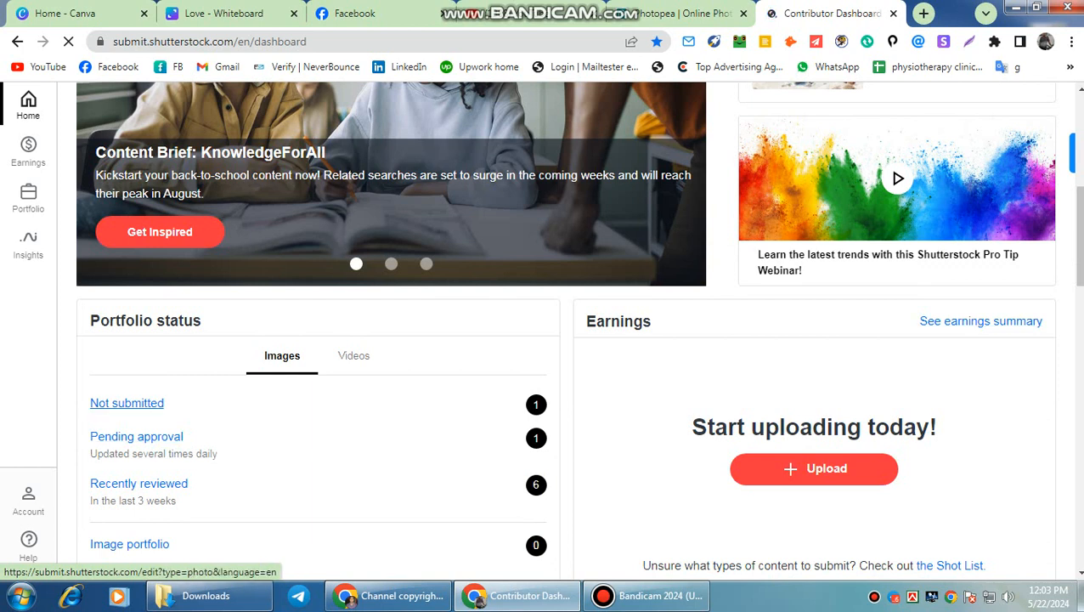
{"action": "left_click", "coordinate": [126, 402]}
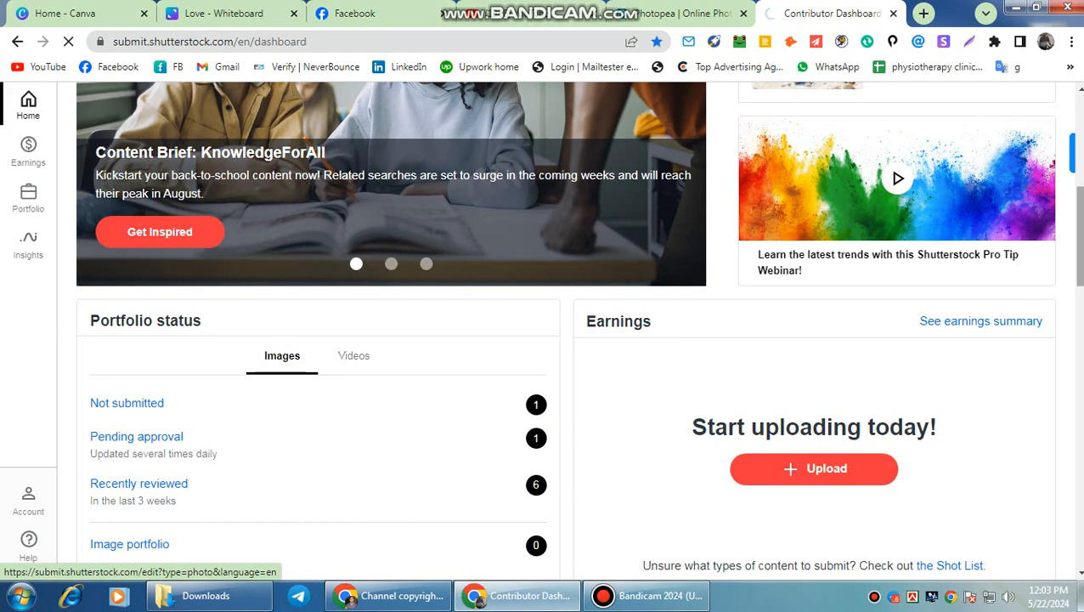
{"action": "scroll", "coordinate": [544, 332], "scroll_direction": "down", "scroll_amount": 5}
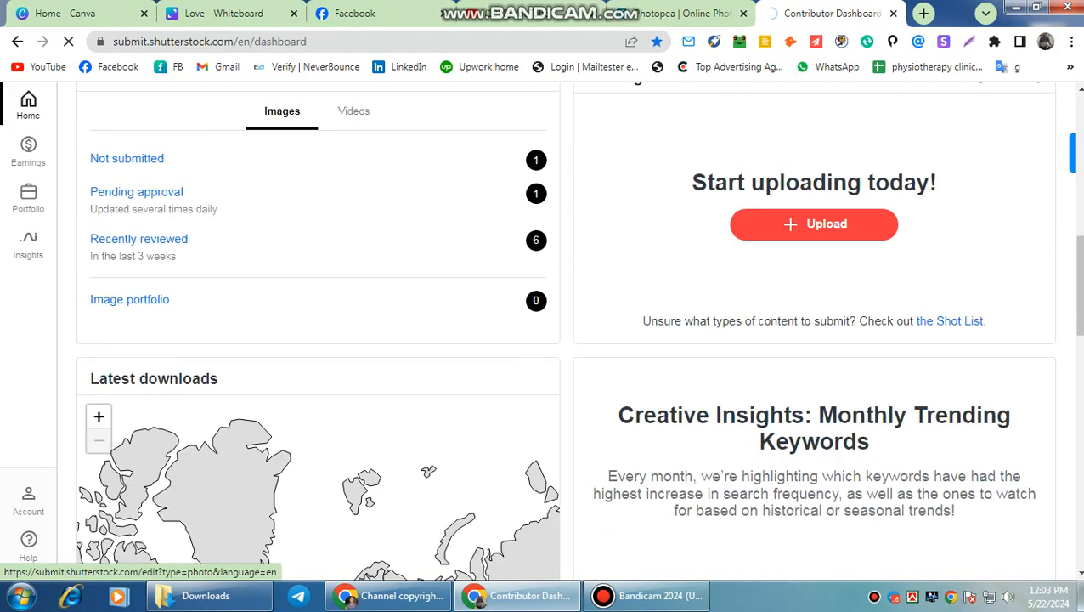
{"action": "scroll", "coordinate": [544, 331], "scroll_direction": "up", "scroll_amount": 7}
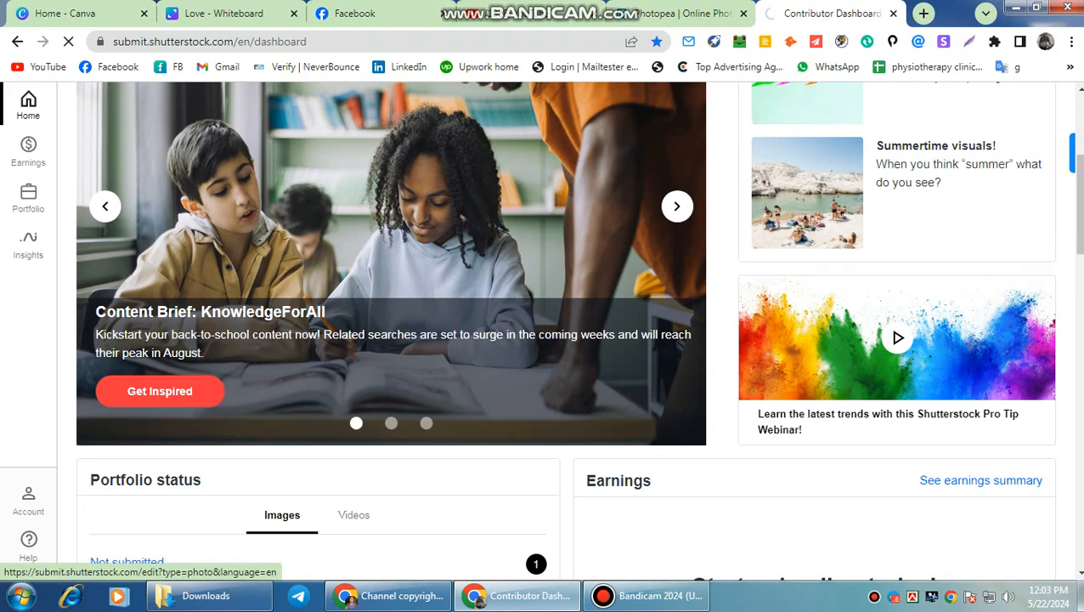
Return to the Love whiteboard in Canva, delete the red bicycle from the T-shirt and browse the other bicycle graphics.
{"action": "left_click", "coordinate": [224, 13]}
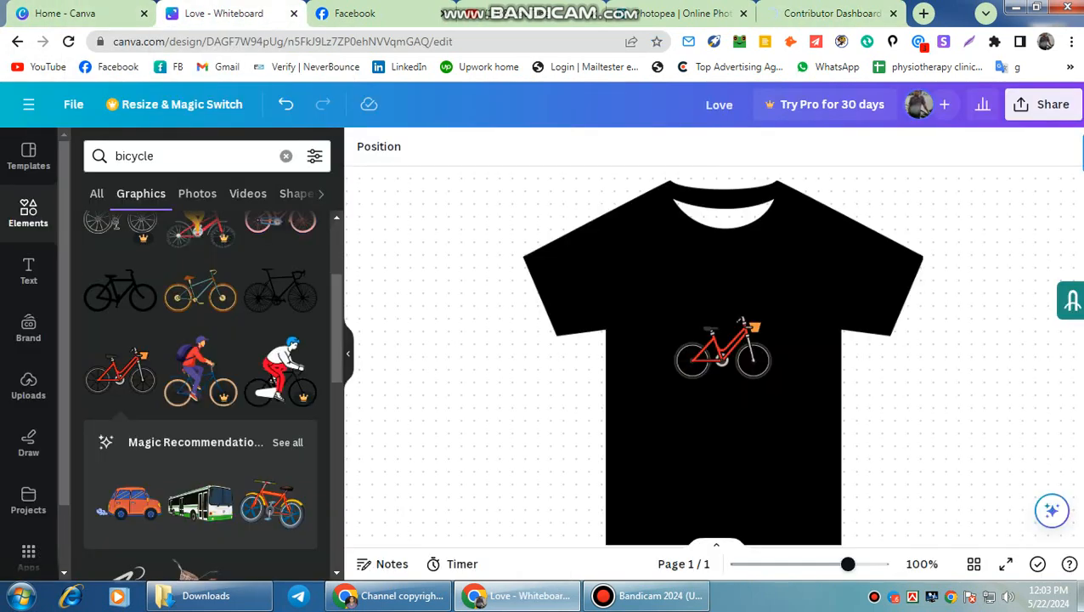
{"action": "scroll", "coordinate": [204, 382], "scroll_direction": "up", "scroll_amount": 2}
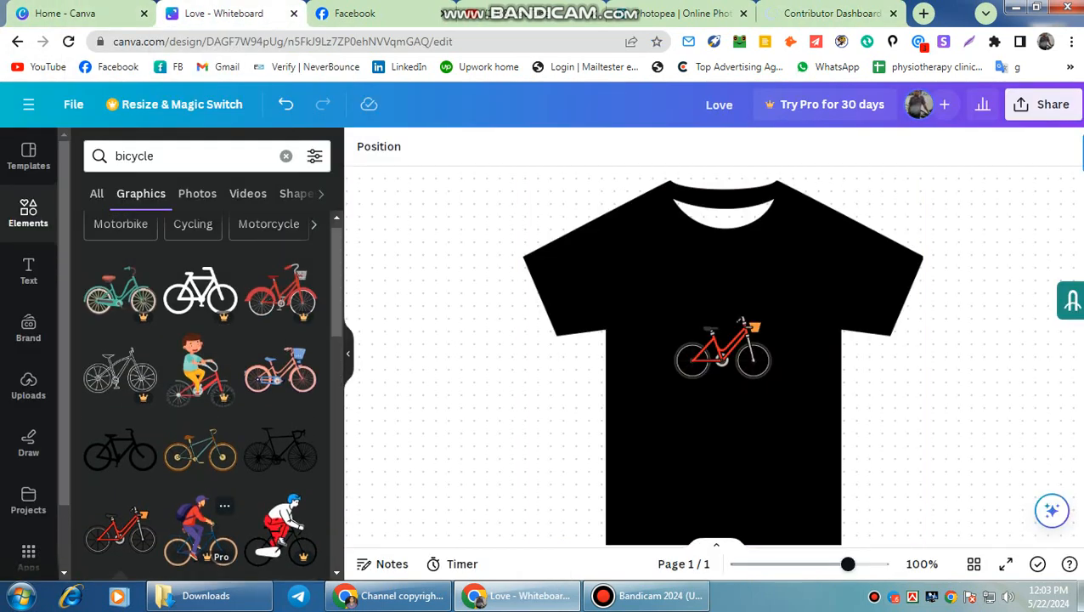
{"action": "scroll", "coordinate": [212, 518], "scroll_direction": "down", "scroll_amount": 2}
{"action": "left_click", "coordinate": [722, 349]}
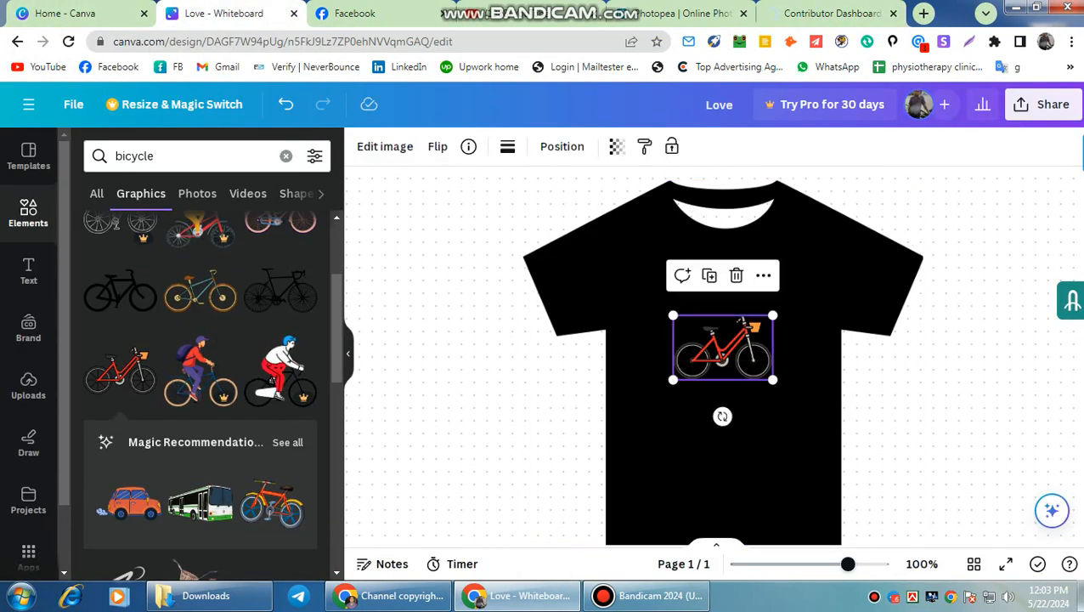
{"action": "key", "text": "Delete"}
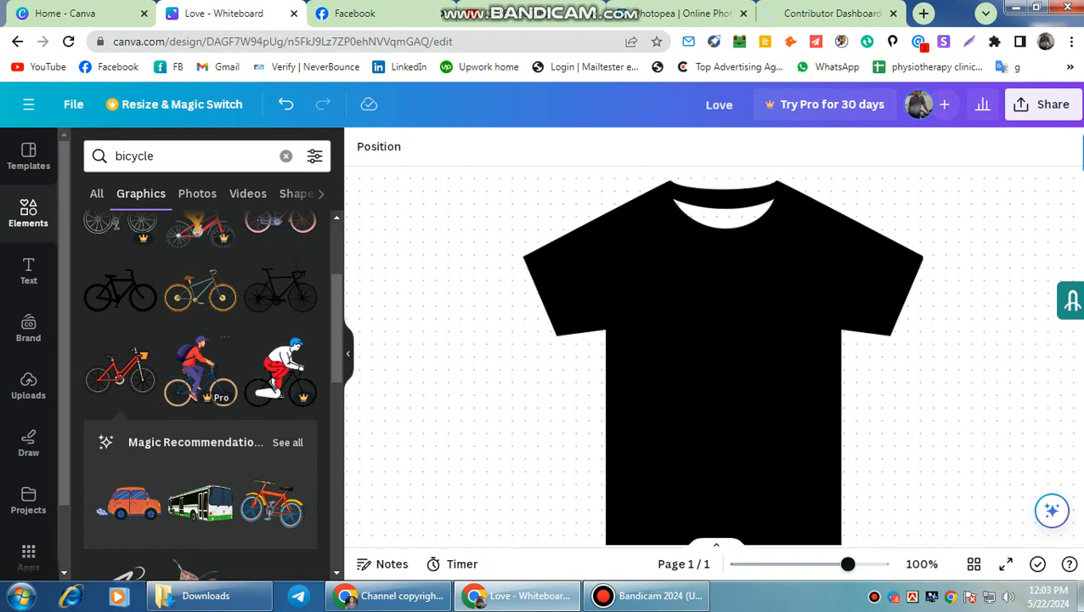
{"action": "scroll", "coordinate": [204, 383], "scroll_direction": "down", "scroll_amount": 3}
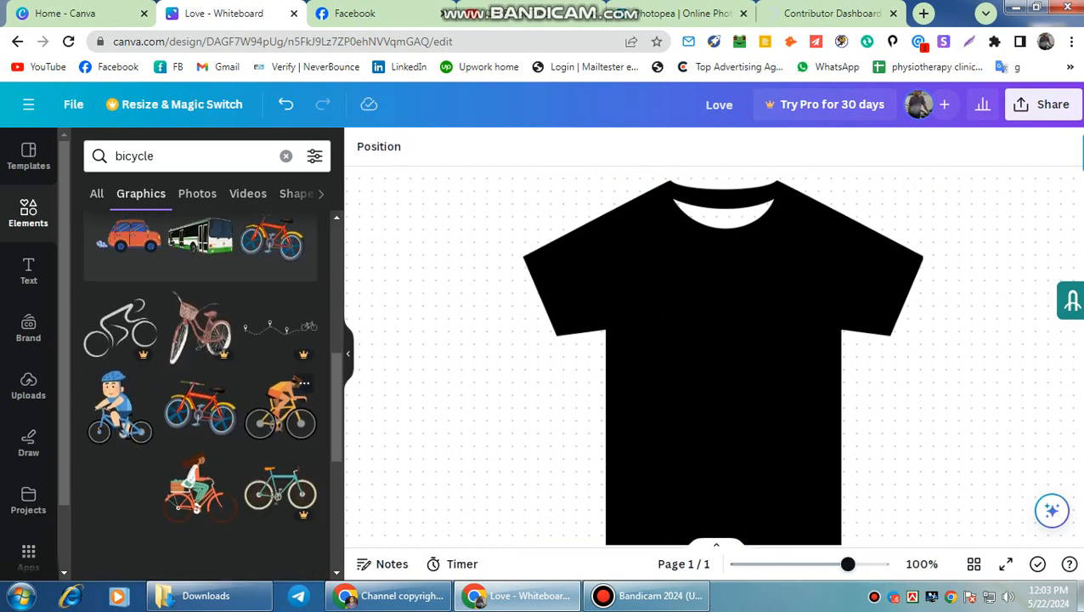
{"action": "scroll", "coordinate": [280, 407], "scroll_direction": "down", "scroll_amount": 3}
{"action": "scroll", "coordinate": [280, 408], "scroll_direction": "up", "scroll_amount": 4}
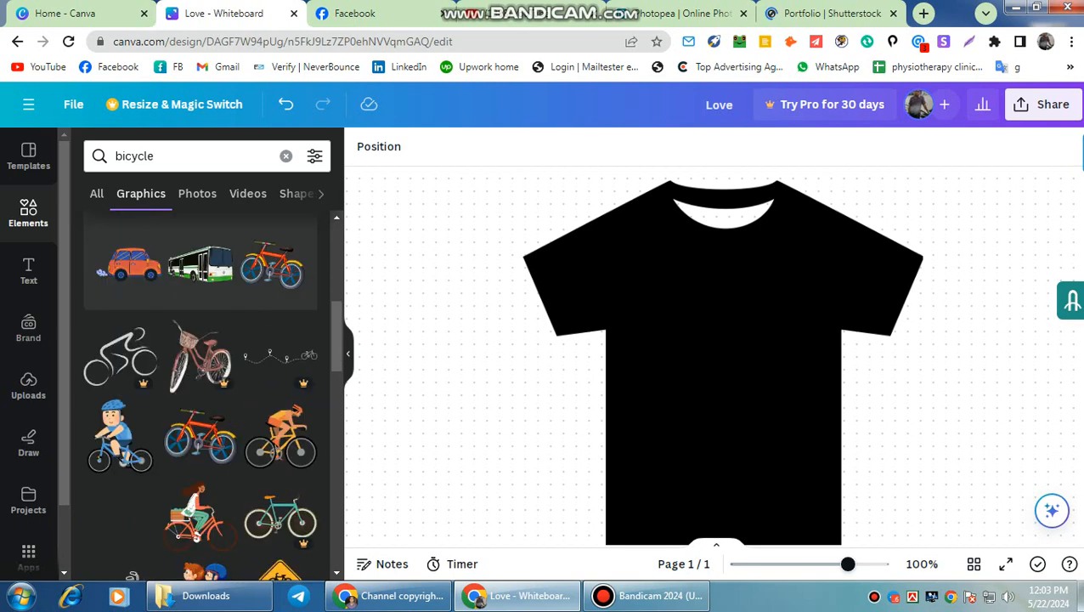
Add the recently used THANK YOU text design to the T-shirt and delete its THANK line.
{"action": "left_click", "coordinate": [28, 271]}
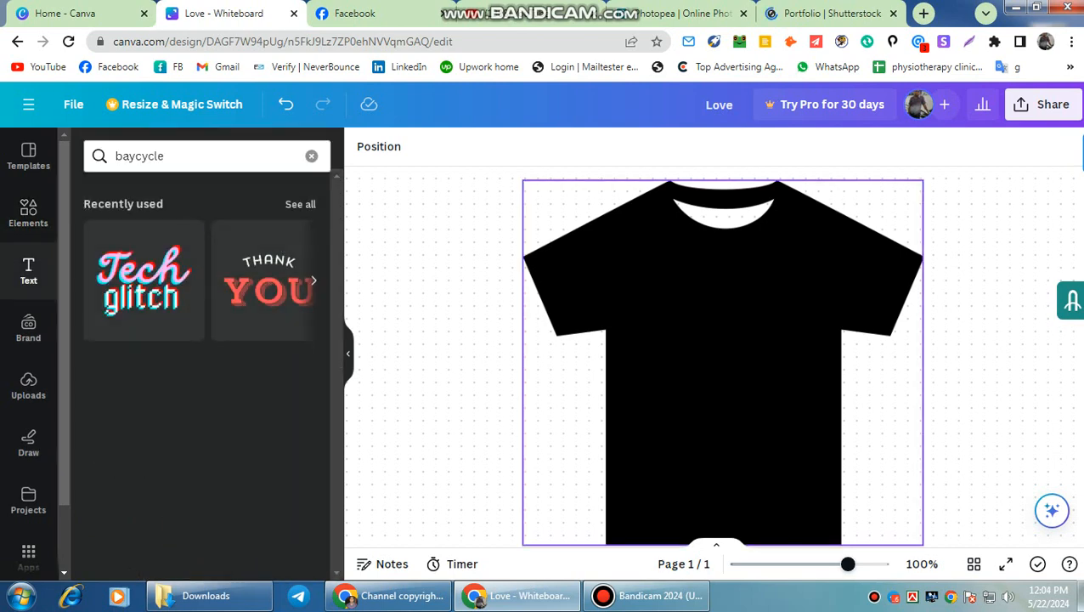
{"action": "left_click", "coordinate": [269, 281]}
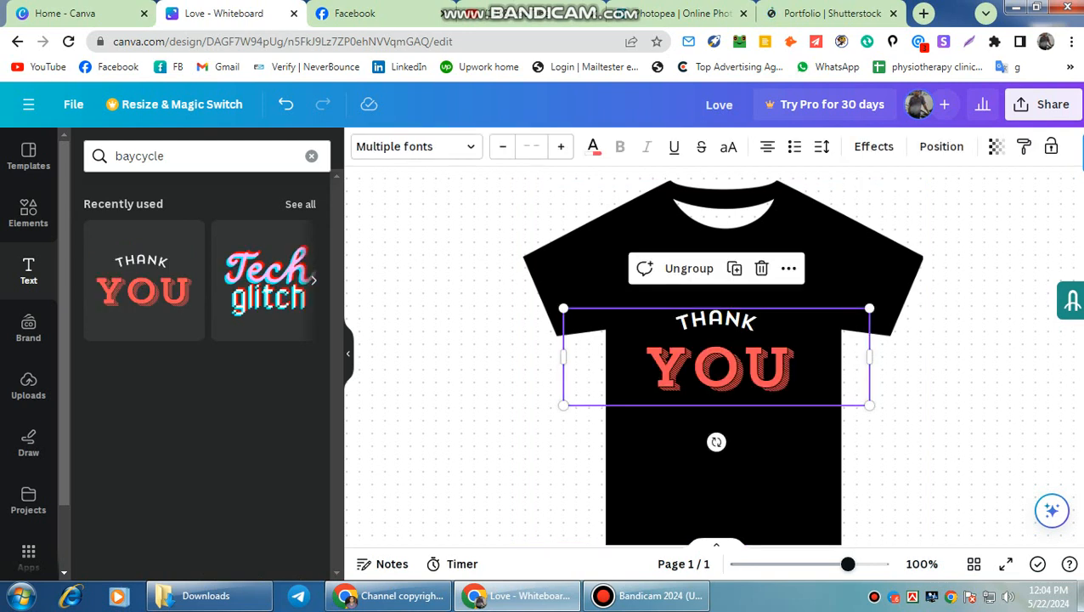
{"action": "left_click", "coordinate": [716, 320]}
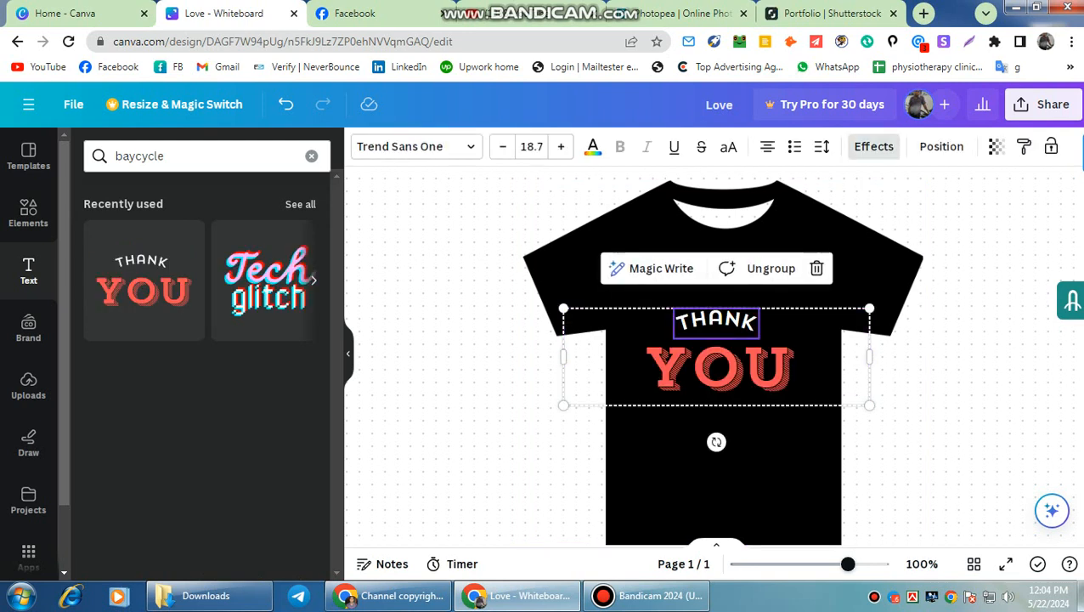
{"action": "key", "text": "Delete"}
Replace the word YOU on the T-shirt with LOVE.
{"action": "key", "text": "Return"}
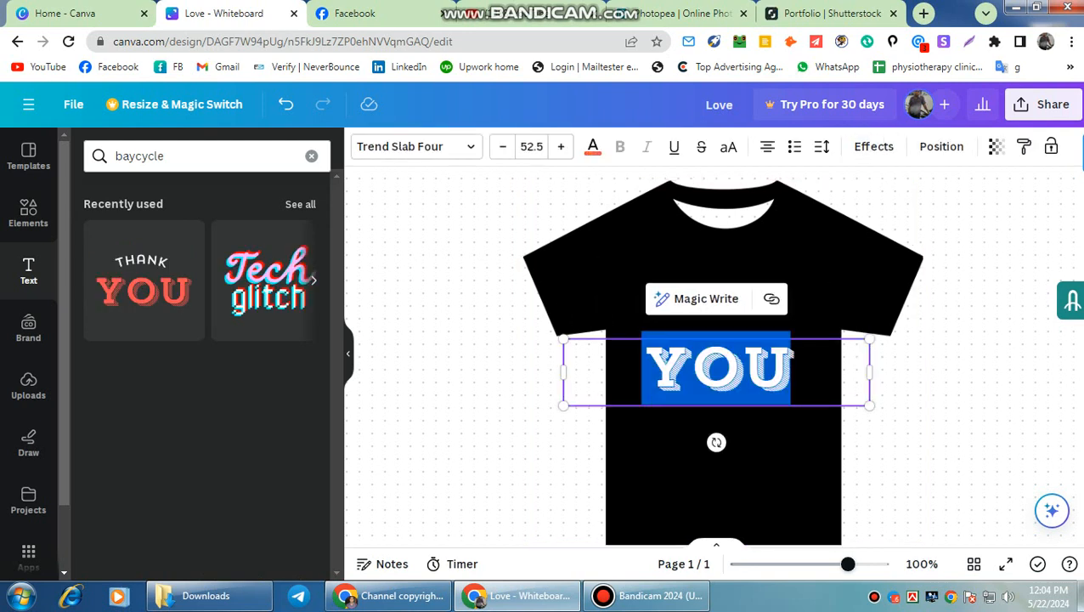
{"action": "type", "text": "LOVE"}
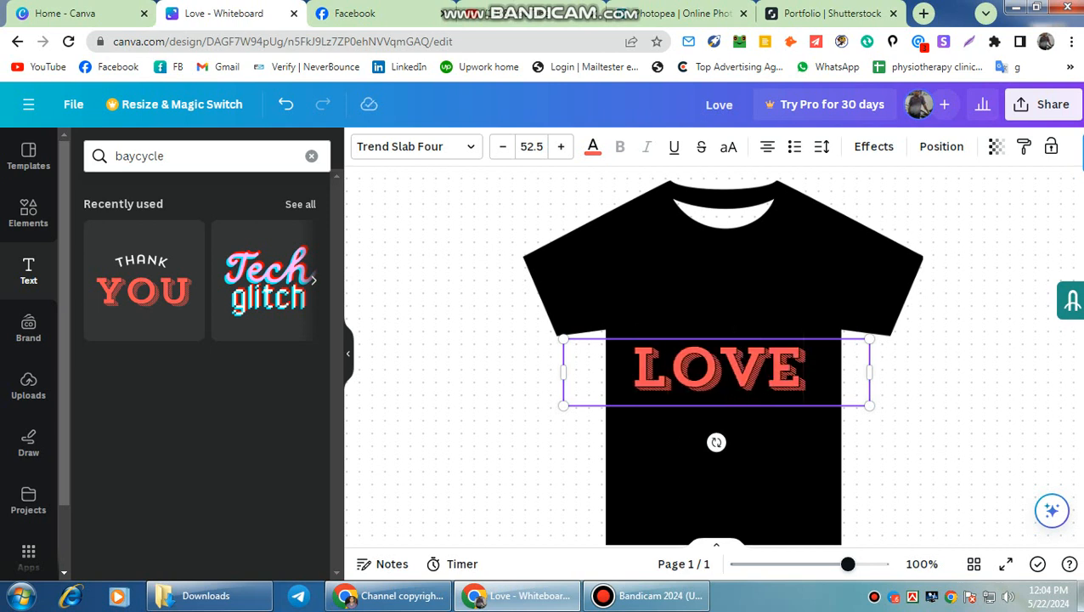
{"action": "left_click", "coordinate": [709, 298]}
{"action": "left_click", "coordinate": [679, 370]}
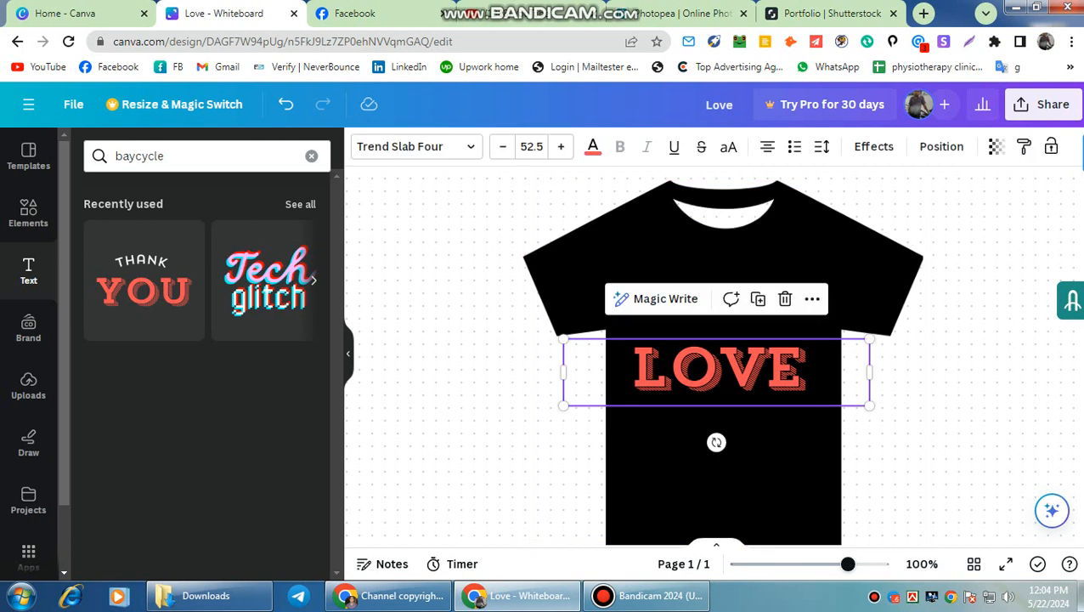
Shrink the LOVE text to a font size of about 36.7 and centre it on the T-shirt's chest.
{"action": "left_click_drag", "start_coordinate": [563, 339], "coordinate": [633, 357]}
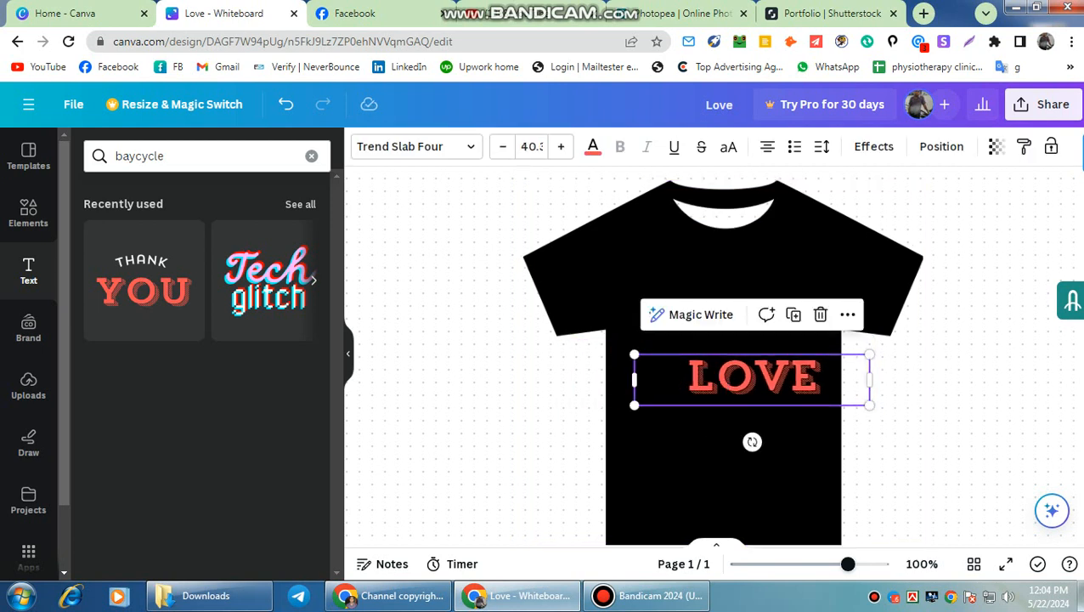
{"action": "left_click_drag", "start_coordinate": [870, 356], "coordinate": [848, 358]}
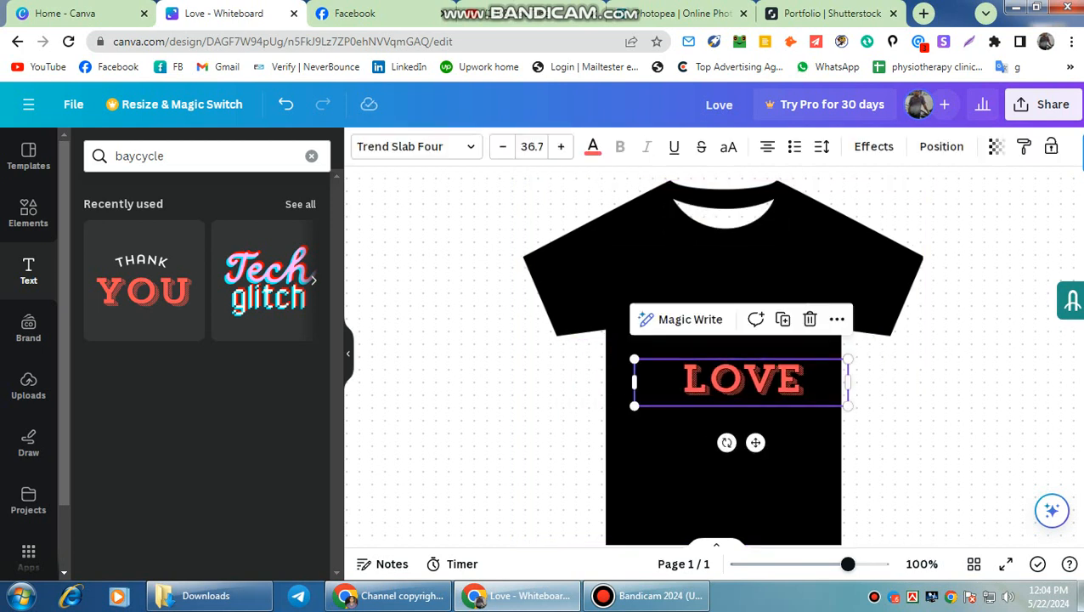
{"action": "left_click_drag", "start_coordinate": [744, 383], "coordinate": [718, 340]}
{"action": "left_click", "coordinate": [722, 412]}
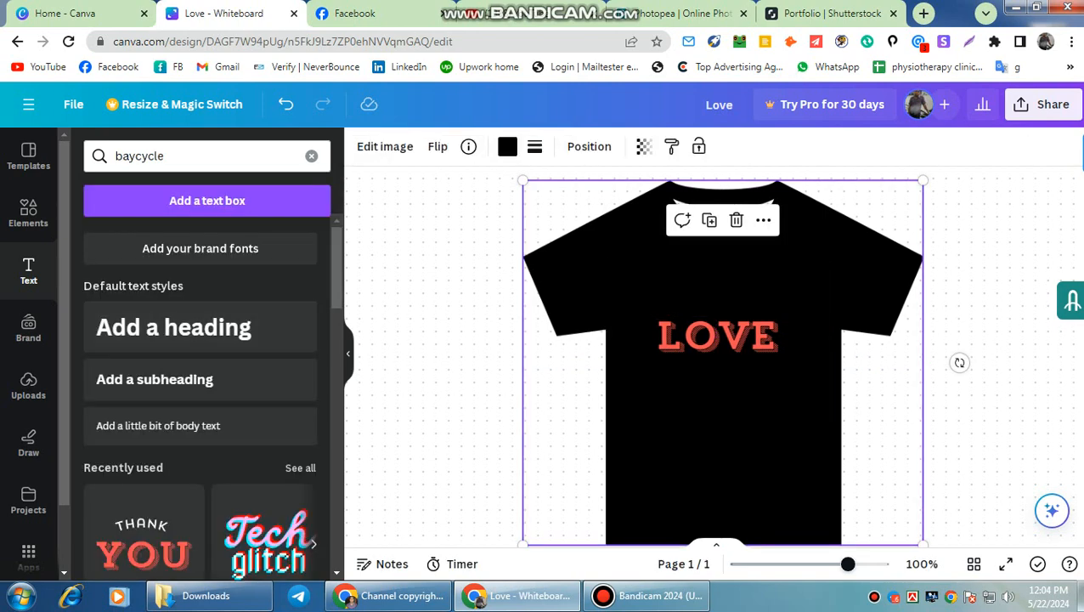
Add a new text box to the T-shirt containing the word "is".
{"action": "left_click", "coordinate": [206, 201]}
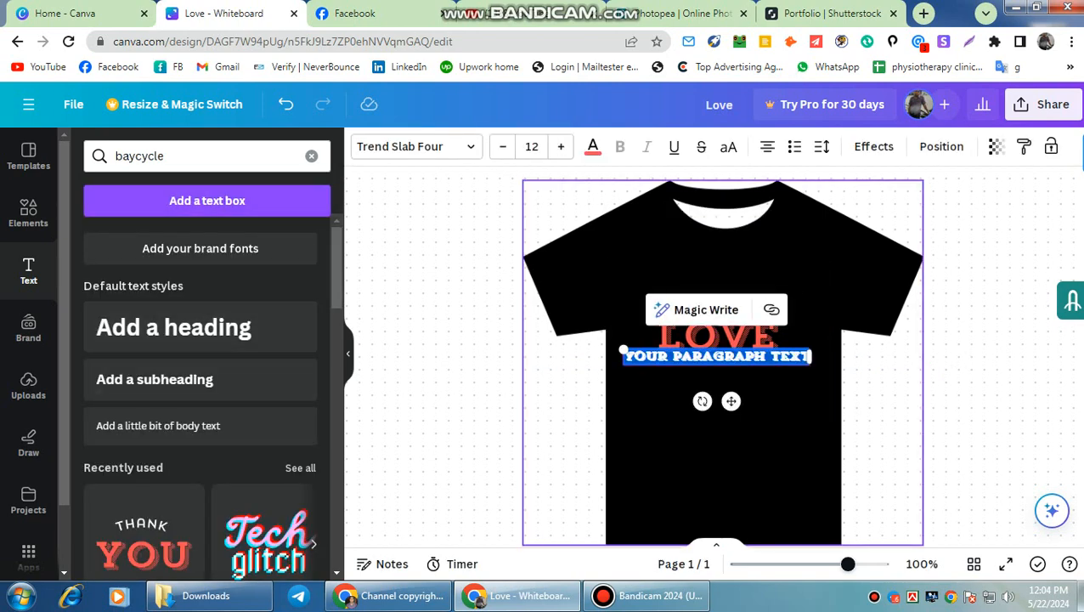
{"action": "key", "text": "BackSpace"}
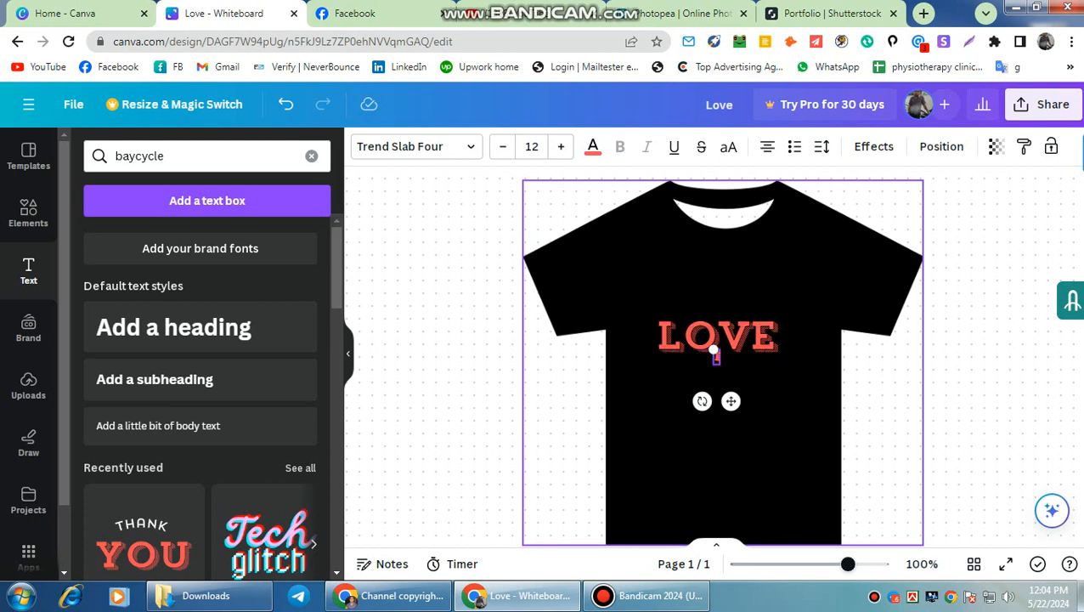
{"action": "type", "text": "is"}
{"action": "key", "text": "Return"}
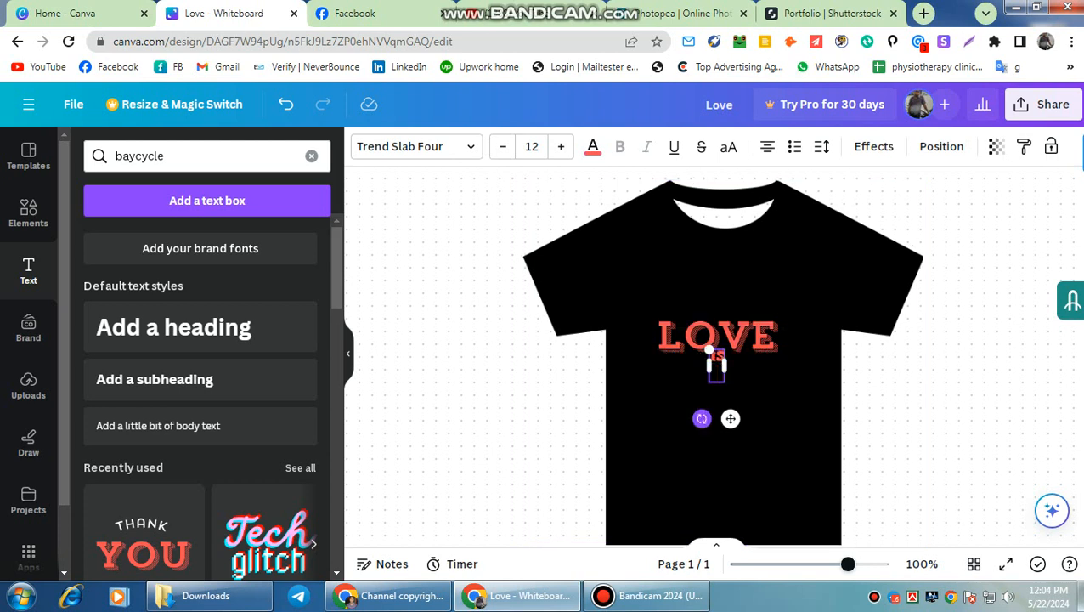
{"action": "left_click", "coordinate": [722, 459]}
Widen the "is" text box, enlarge its text to a size of about 18.1 and centre it just below LOVE.
{"action": "left_click_drag", "start_coordinate": [717, 365], "coordinate": [808, 374]}
{"action": "left_click_drag", "start_coordinate": [707, 357], "coordinate": [658, 341]}
{"action": "left_click_drag", "start_coordinate": [732, 366], "coordinate": [723, 388]}
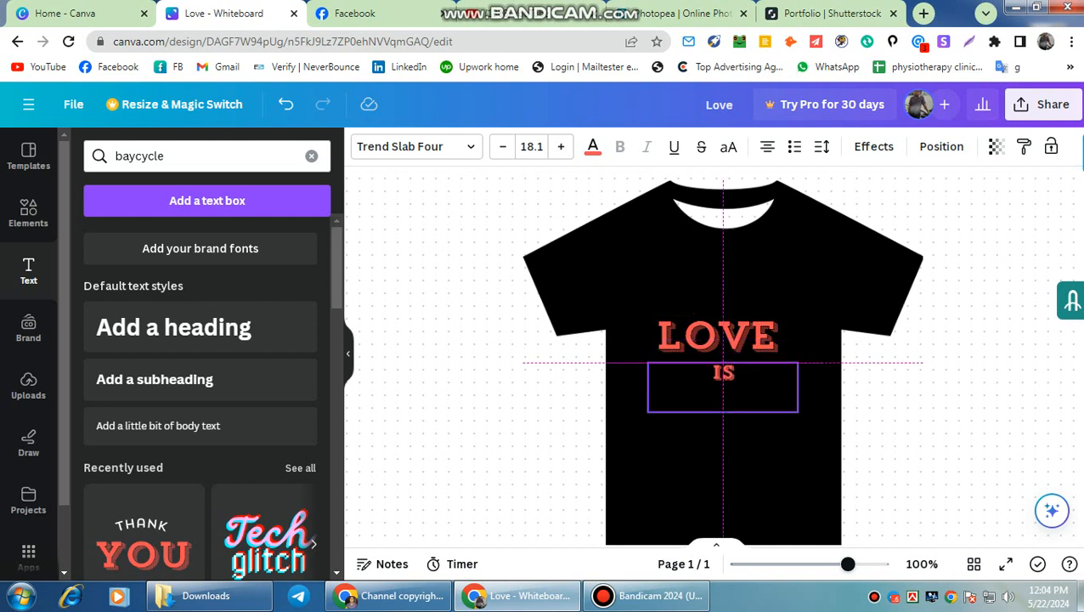
Colour the "is" text green from the default solid colours.
{"action": "double_click", "coordinate": [723, 375]}
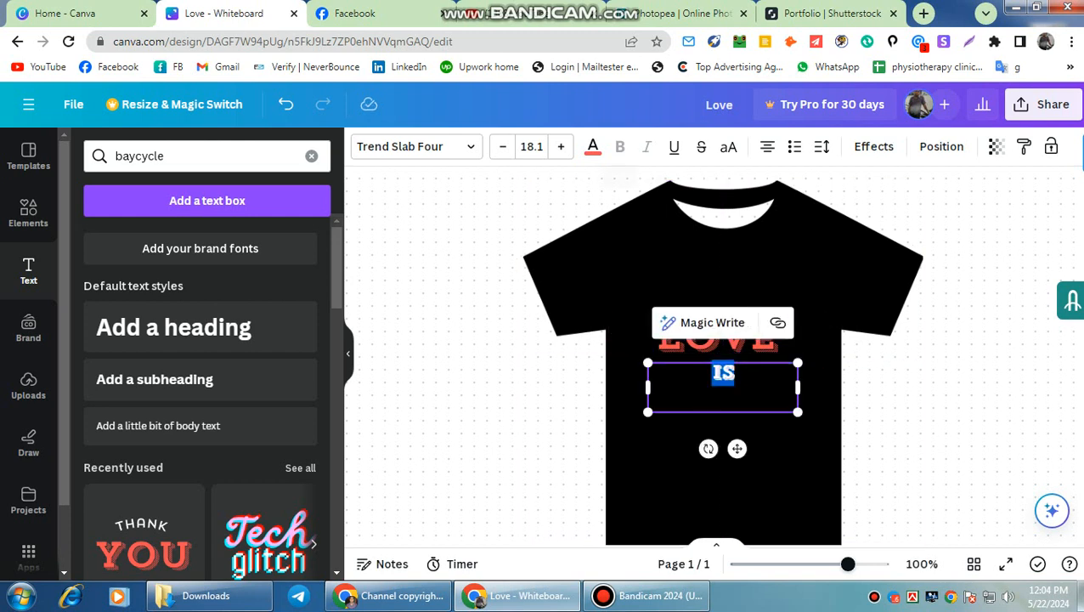
{"action": "left_click", "coordinate": [593, 146]}
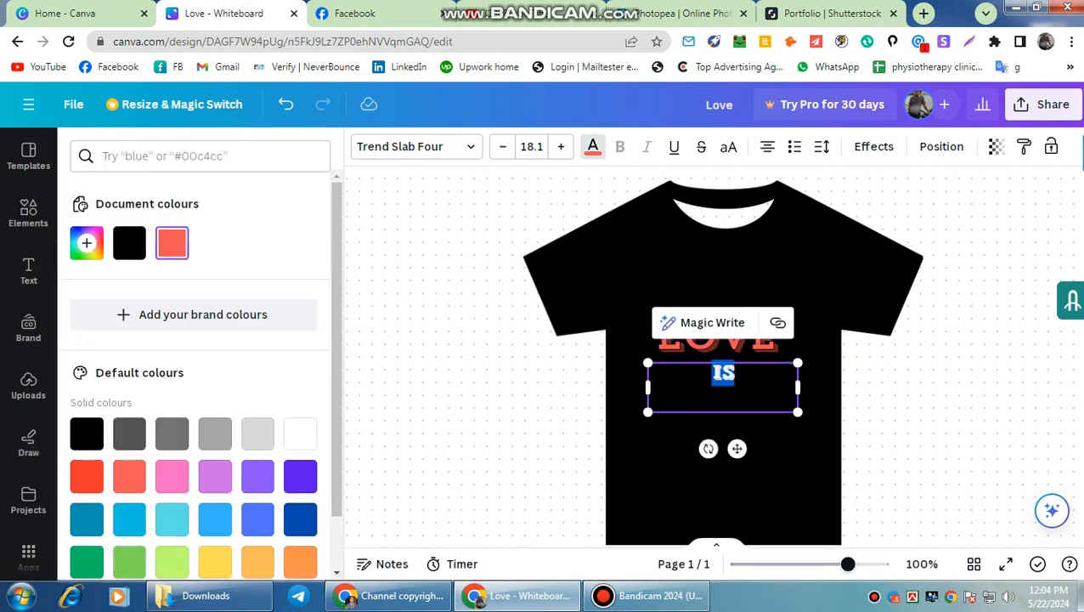
{"action": "left_click", "coordinate": [129, 562]}
{"action": "left_click", "coordinate": [475, 425]}
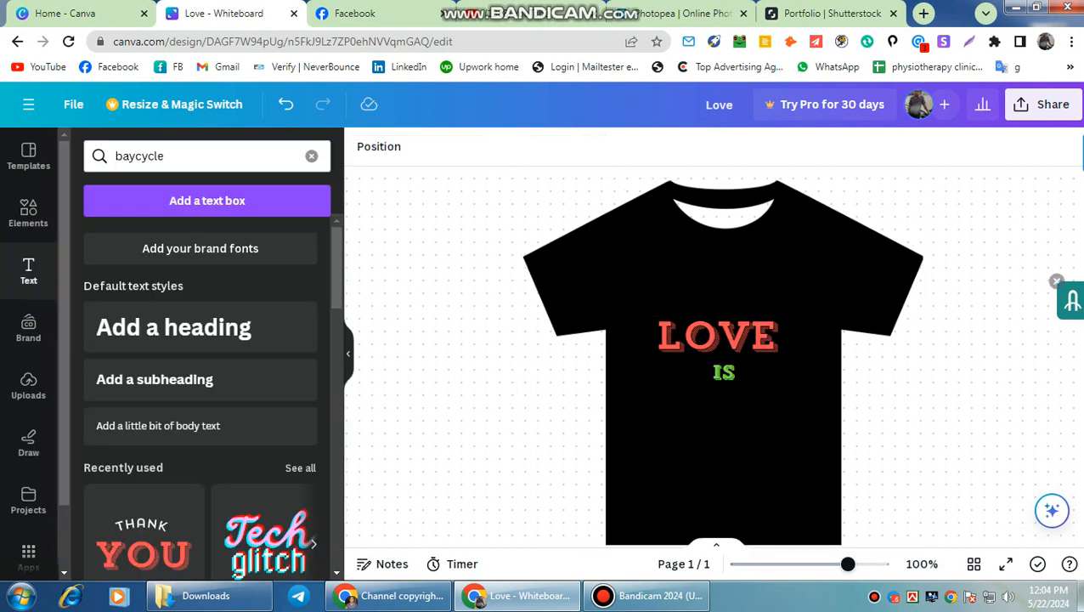
Switch to the Shutterstock contributor portfolio, select the unsubmitted T shirt.jpg and open its info for editing.
{"action": "left_click", "coordinate": [830, 13]}
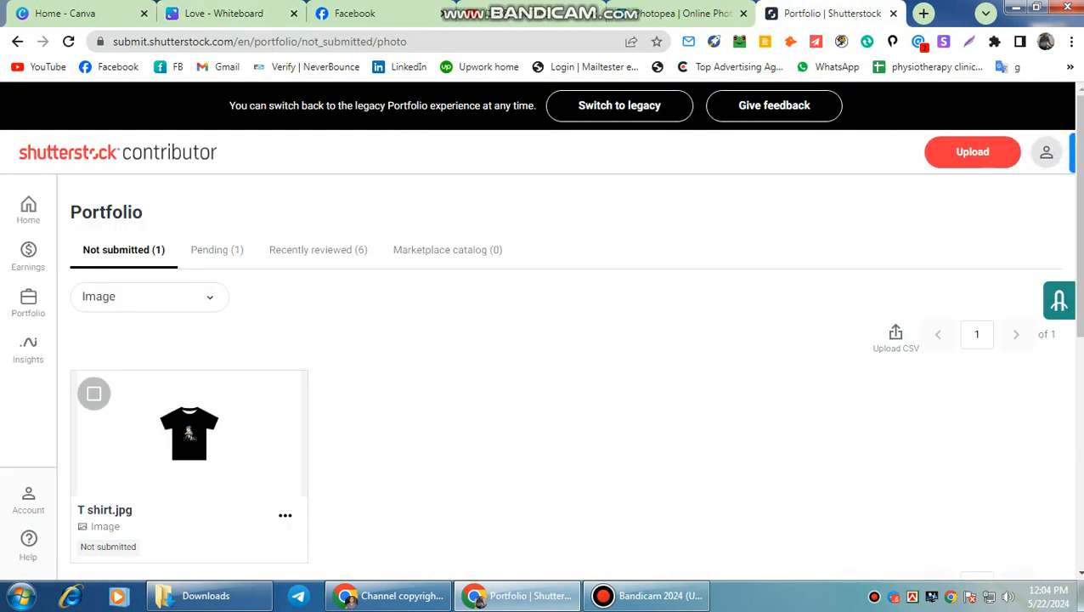
{"action": "scroll", "coordinate": [544, 340], "scroll_direction": "down", "scroll_amount": 2}
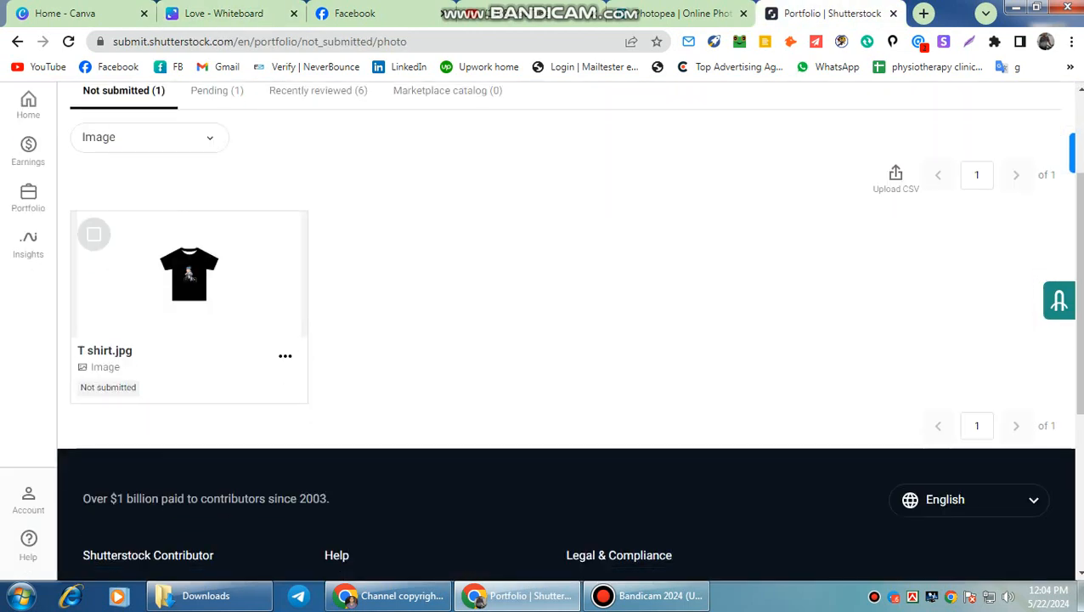
{"action": "scroll", "coordinate": [544, 340], "scroll_direction": "up", "scroll_amount": 1}
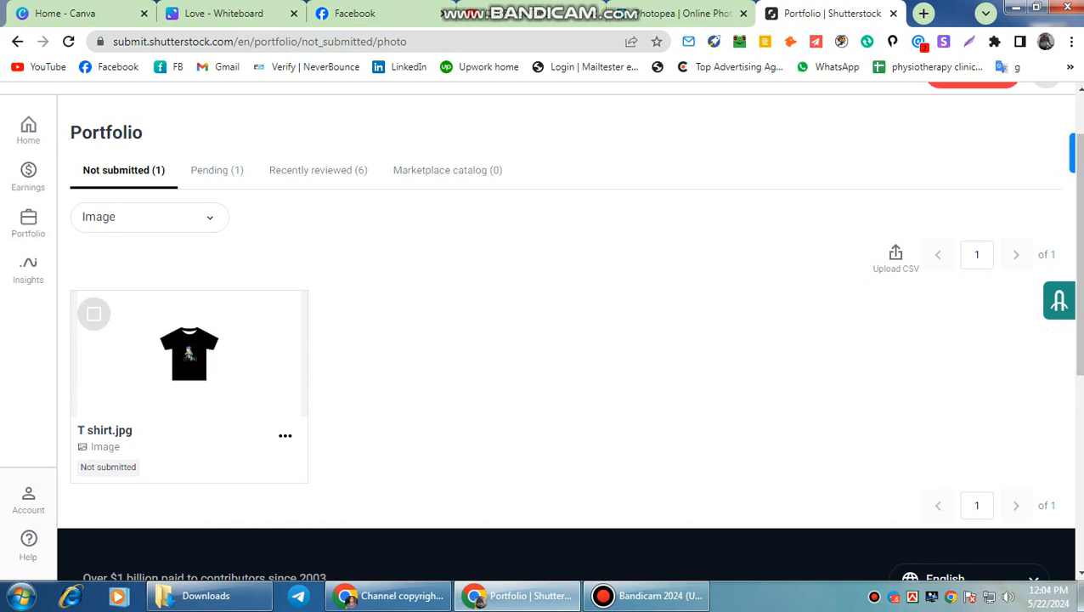
{"action": "left_click", "coordinate": [94, 314]}
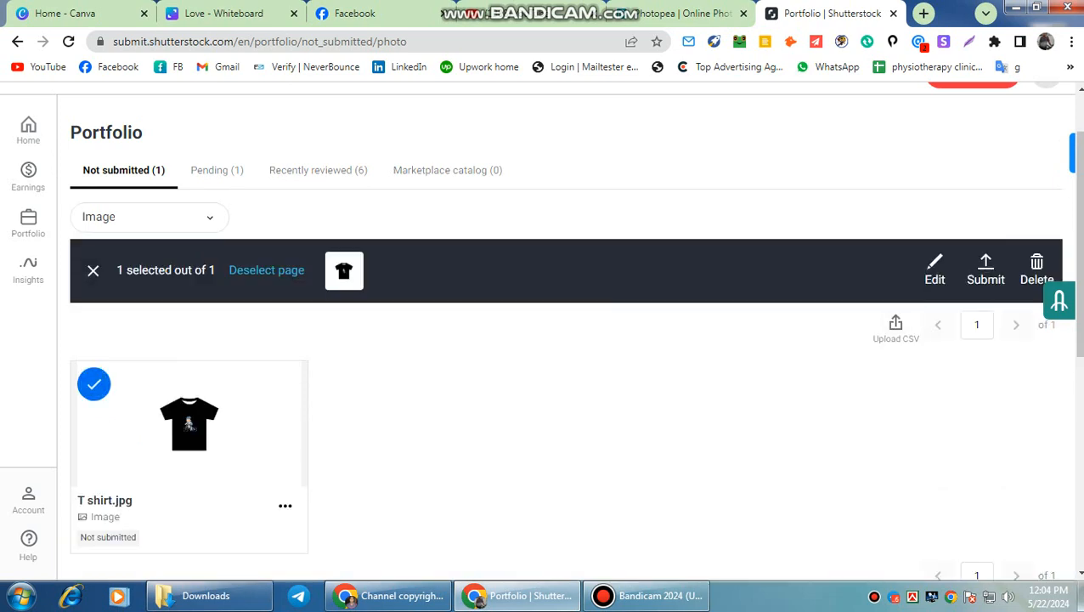
{"action": "left_click", "coordinate": [935, 269]}
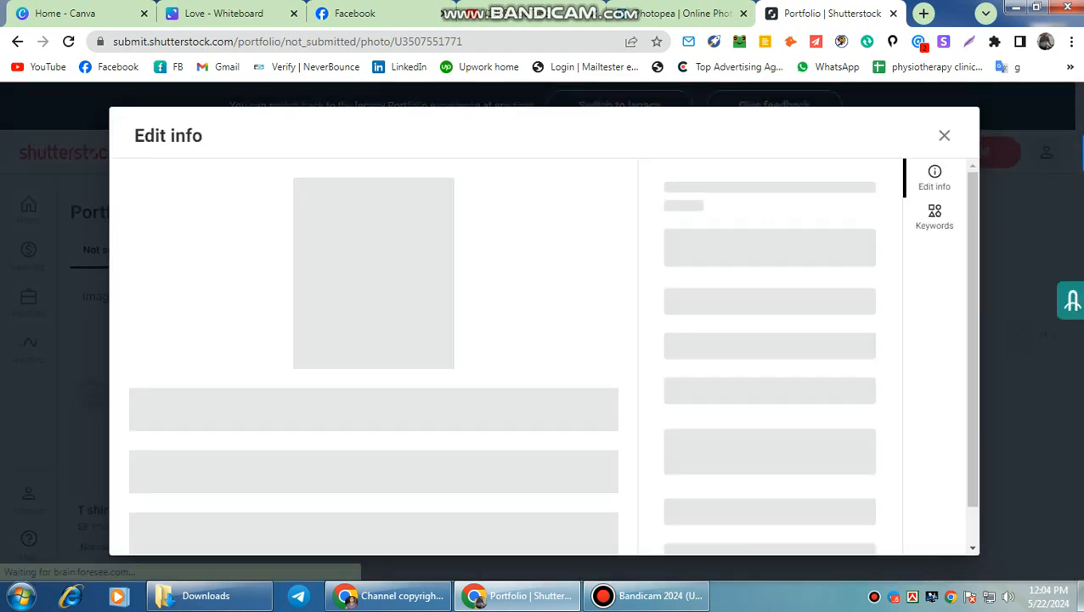
Enter "the t-shirt fashion design" as the description of T shirt.jpg.
{"action": "left_click", "coordinate": [747, 265]}
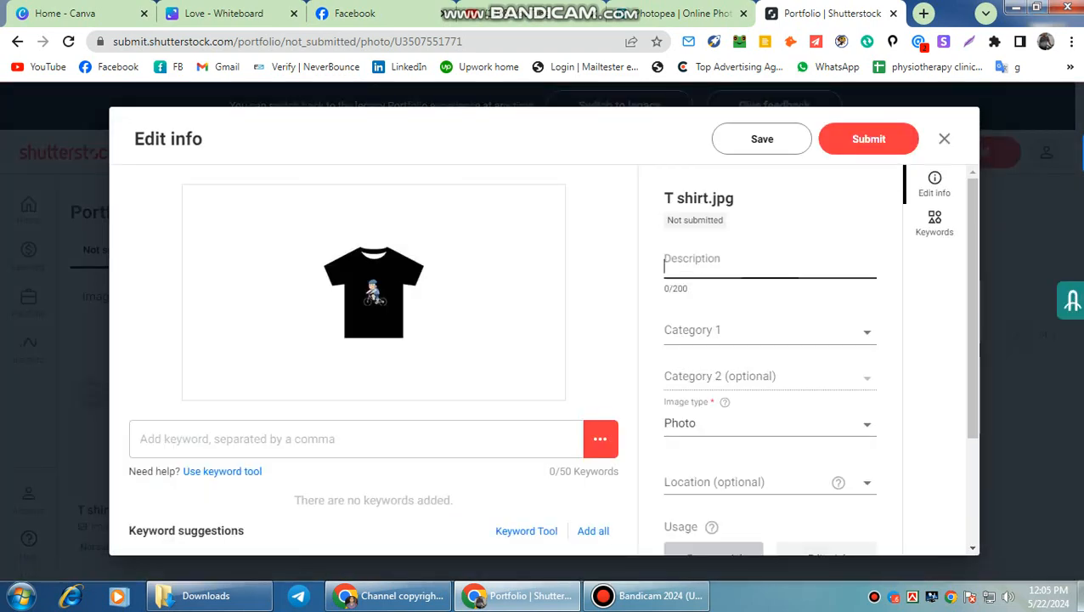
{"action": "type", "text": "th"}
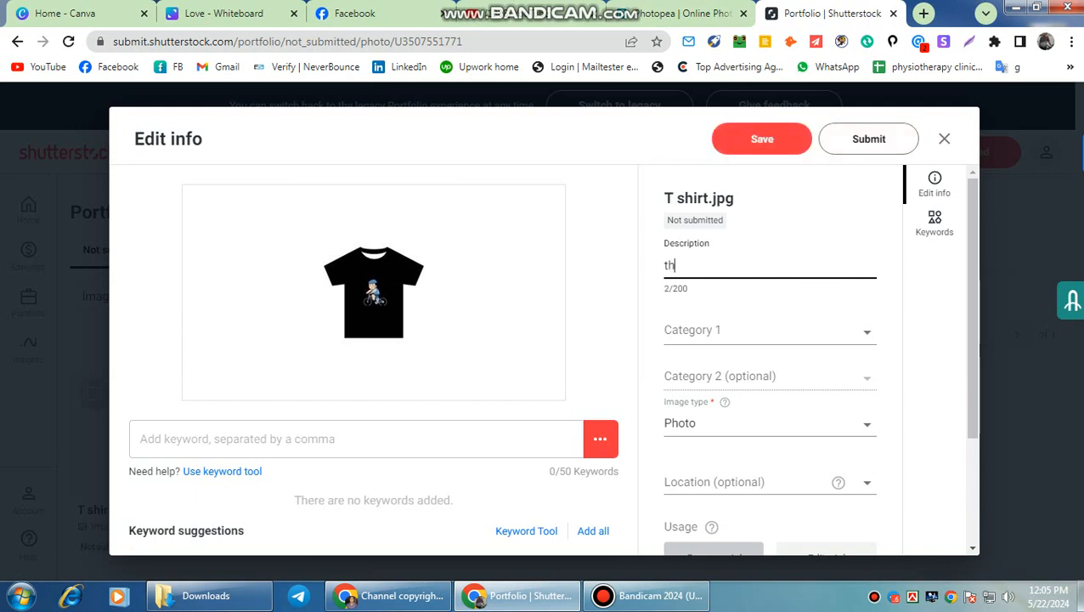
{"action": "type", "text": "e t-shirt fa"}
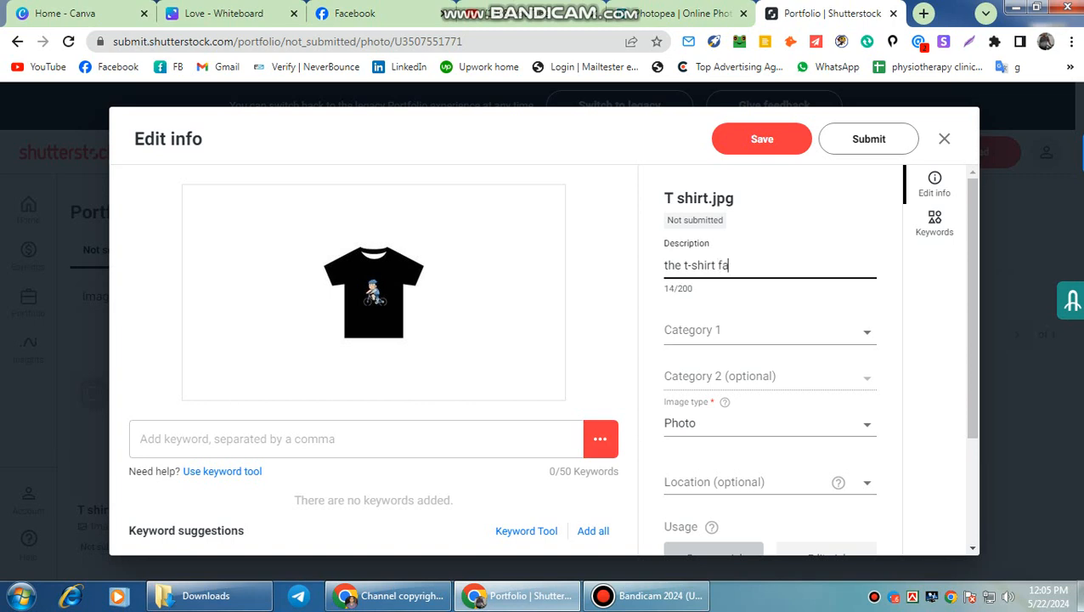
{"action": "type", "text": "shion "}
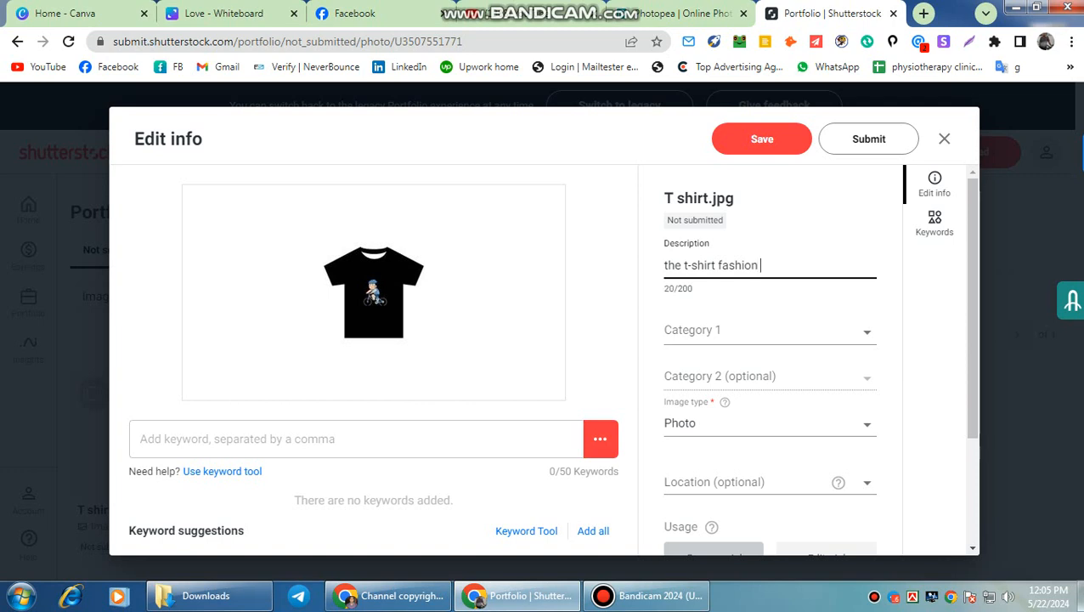
{"action": "type", "text": "design"}
Reword the start of the description so that it reads "this is t-shirt fashion design".
{"action": "left_click", "coordinate": [680, 265]}
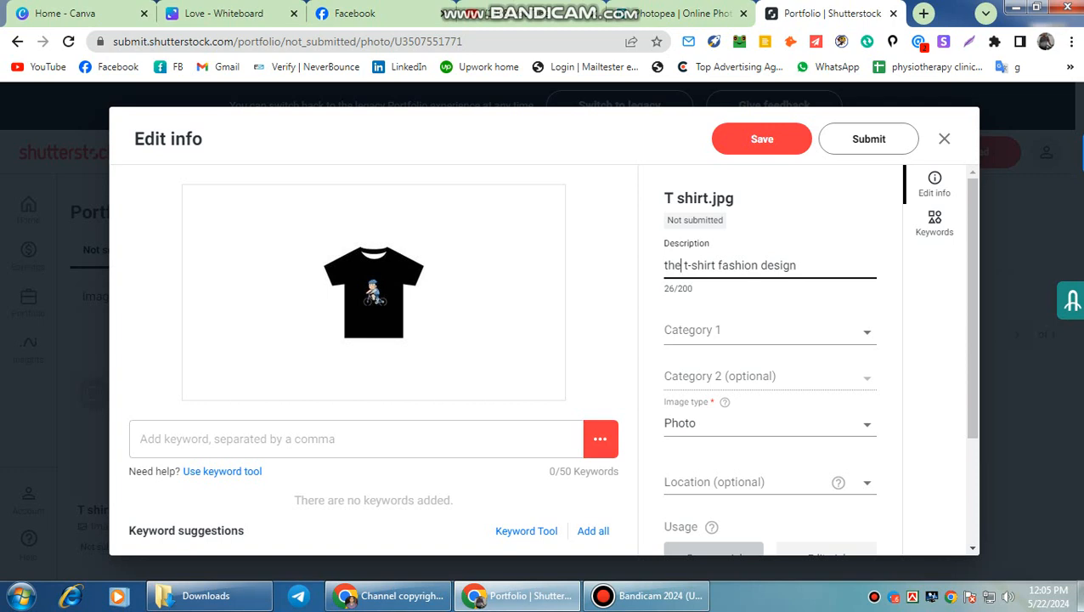
{"action": "key", "text": "shift+Left"}
{"action": "type", "text": "his"}
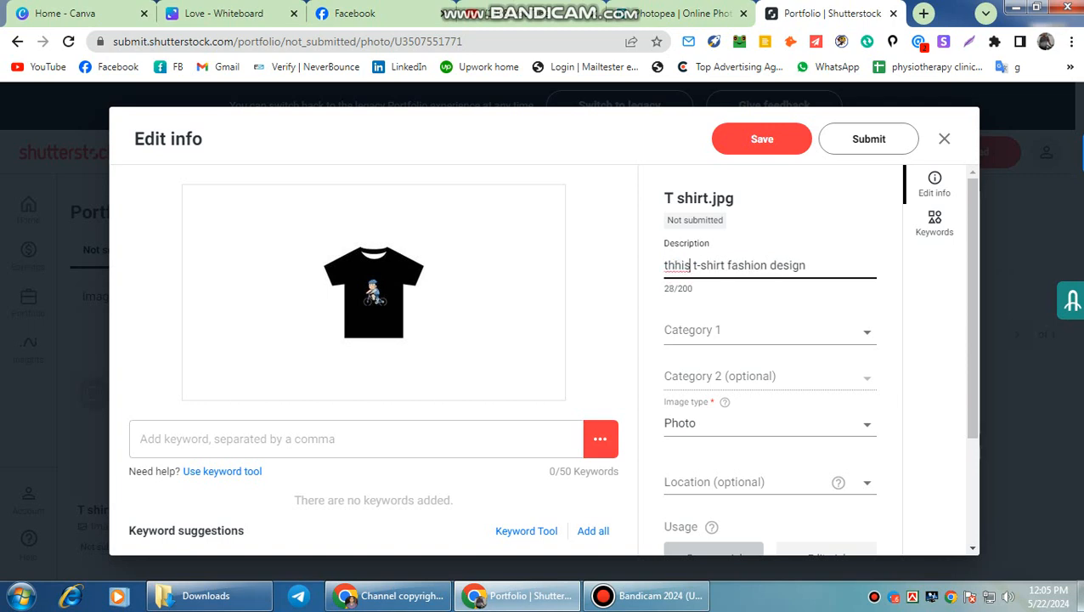
{"action": "key", "text": "BackSpace"}
{"action": "key", "text": "BackSpace"}
{"action": "key", "text": "BackSpace"}
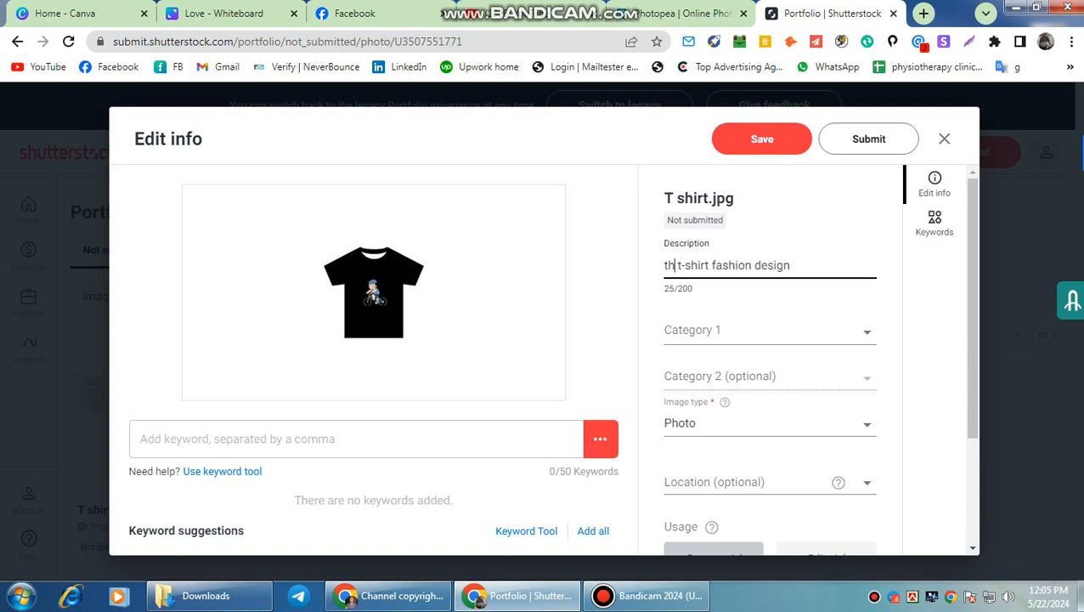
{"action": "type", "text": "is "}
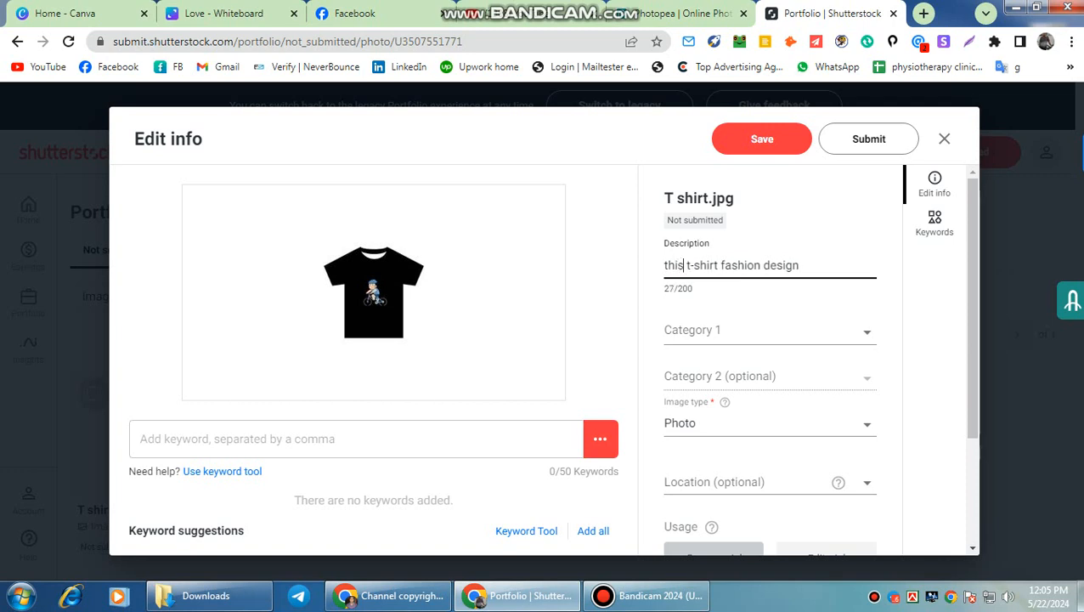
{"action": "type", "text": "is"}
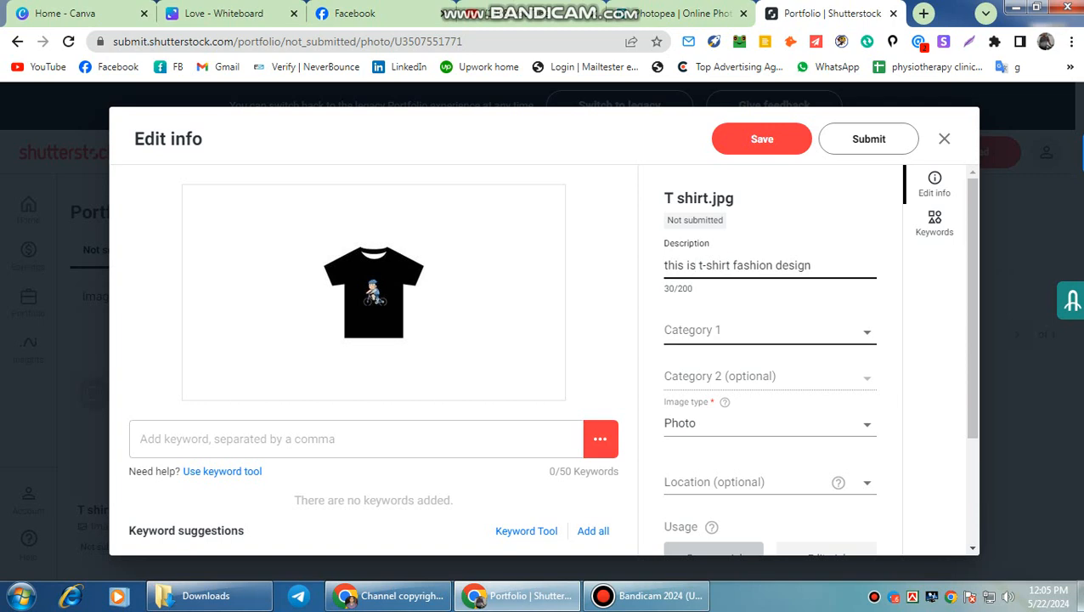
Set Category 1 to Arts and the image type to Illustration for T shirt.jpg.
{"action": "left_click", "coordinate": [770, 331]}
{"action": "left_click", "coordinate": [722, 223]}
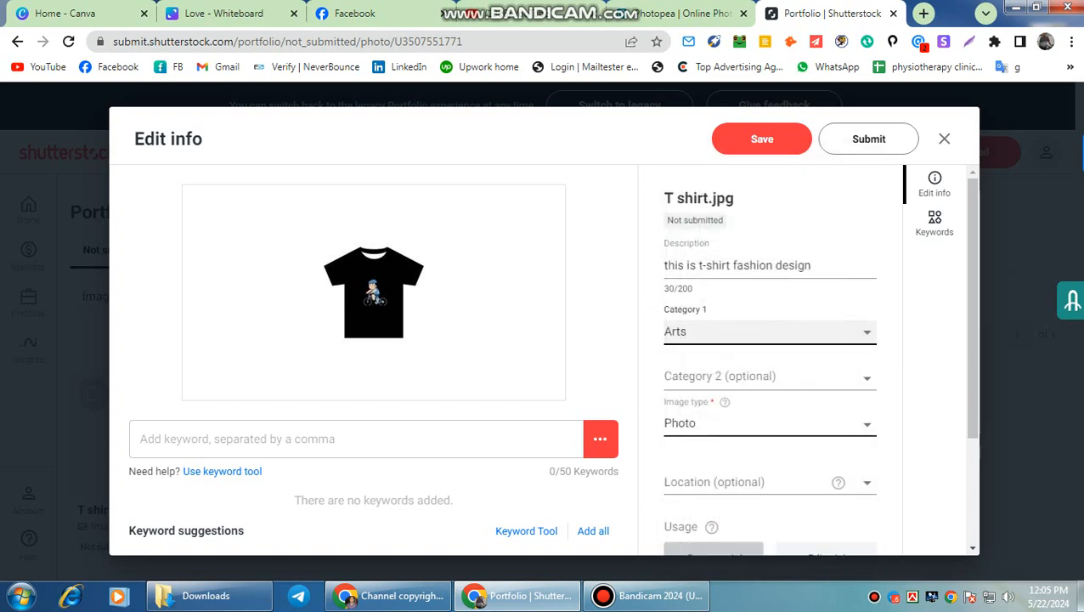
{"action": "left_click", "coordinate": [770, 423]}
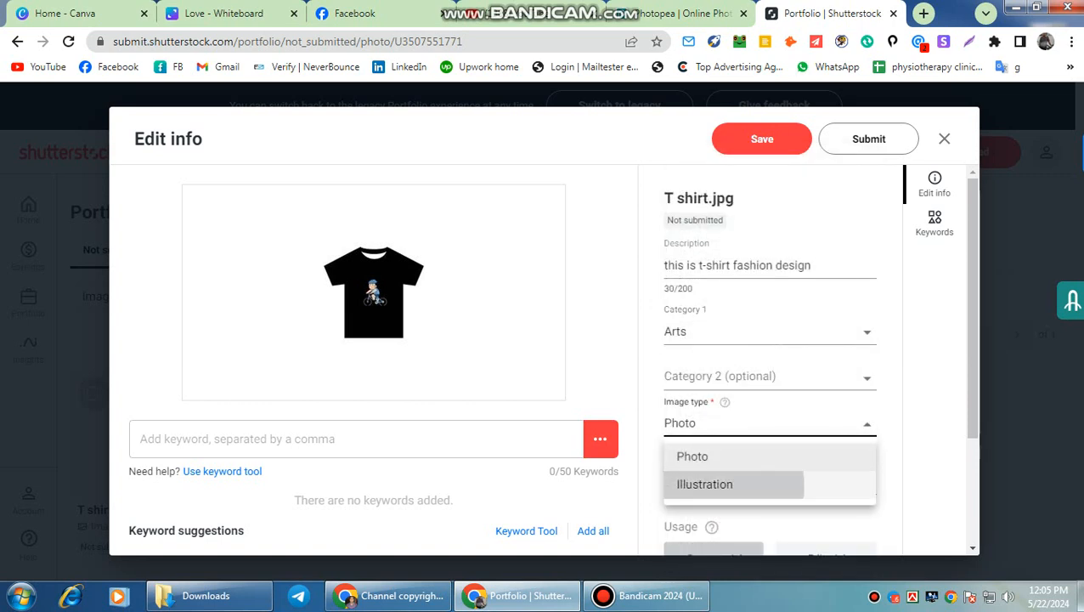
{"action": "left_click", "coordinate": [705, 483]}
Add all the suggested keywords to T shirt.jpg.
{"action": "scroll", "coordinate": [544, 340], "scroll_direction": "down", "scroll_amount": 1}
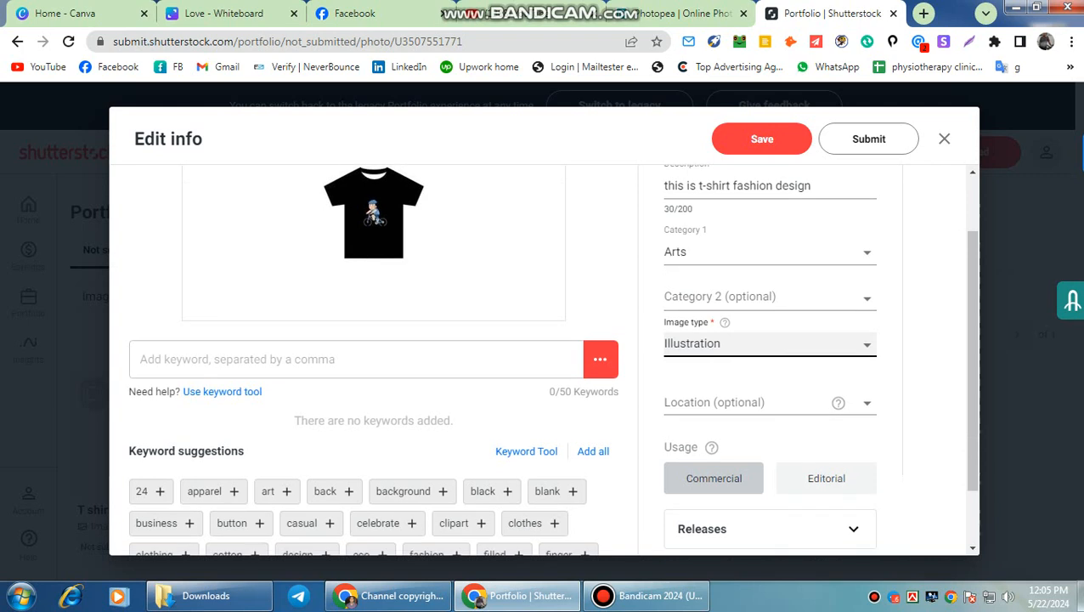
{"action": "scroll", "coordinate": [325, 490], "scroll_direction": "down", "scroll_amount": 1}
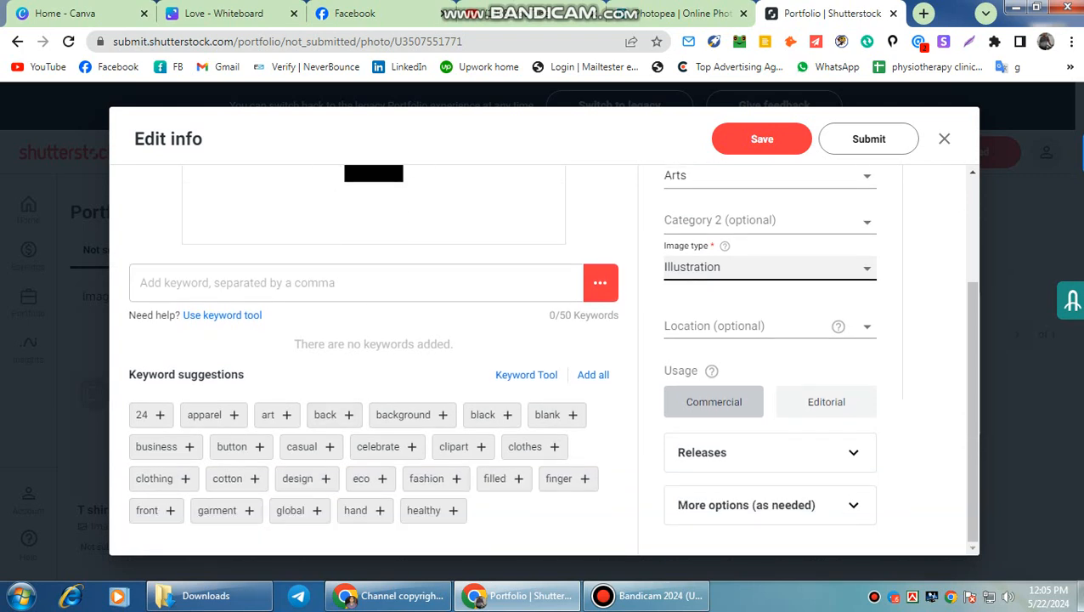
{"action": "left_click", "coordinate": [593, 375]}
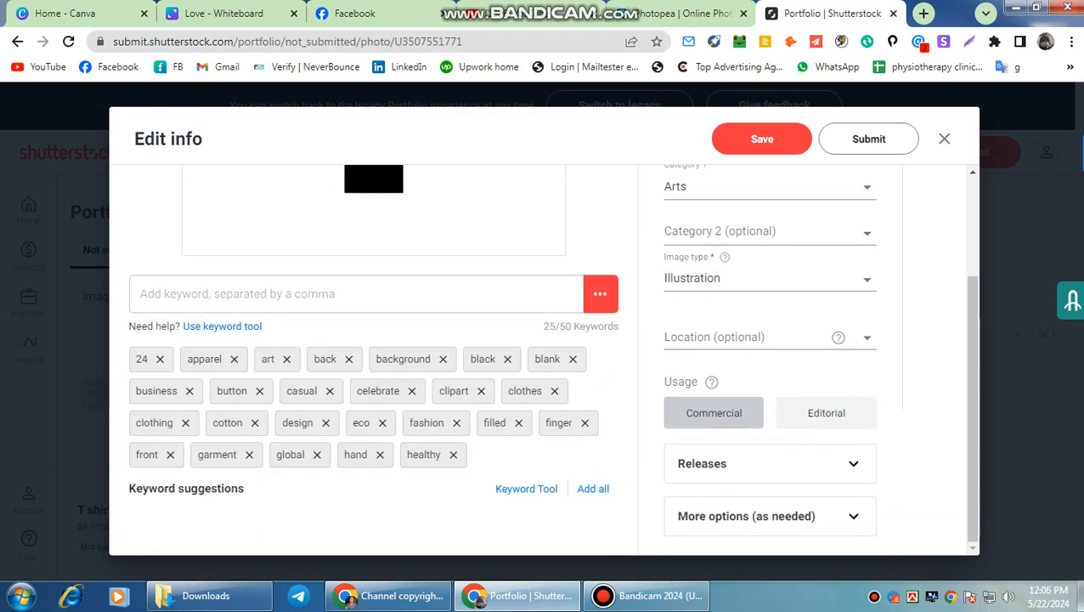
Save the entered info for T shirt.jpg and submit the image for review.
{"action": "left_click", "coordinate": [761, 139]}
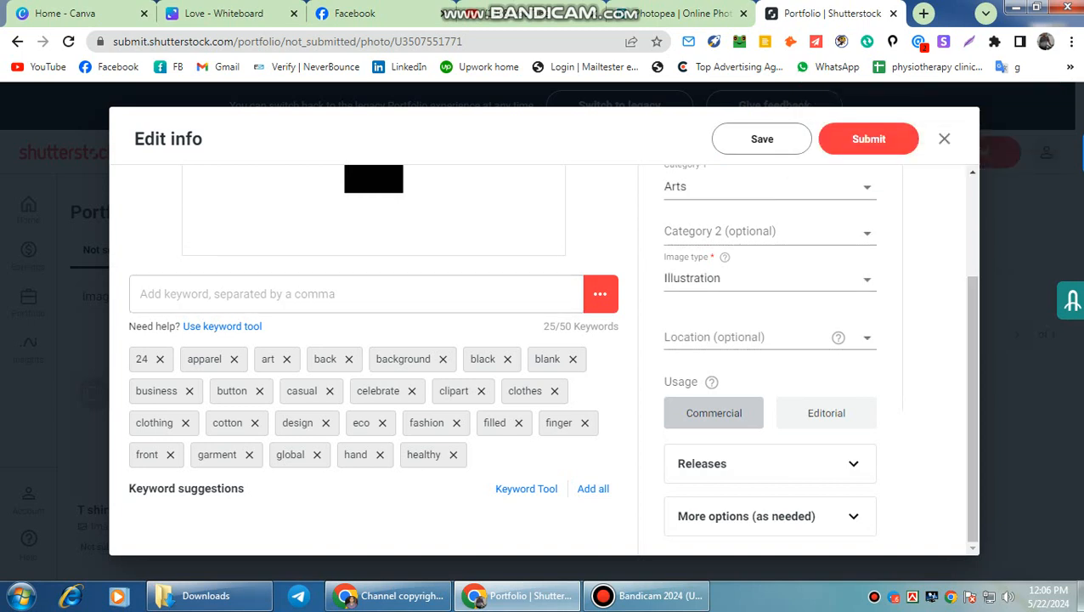
{"action": "scroll", "coordinate": [544, 357], "scroll_direction": "up", "scroll_amount": 2}
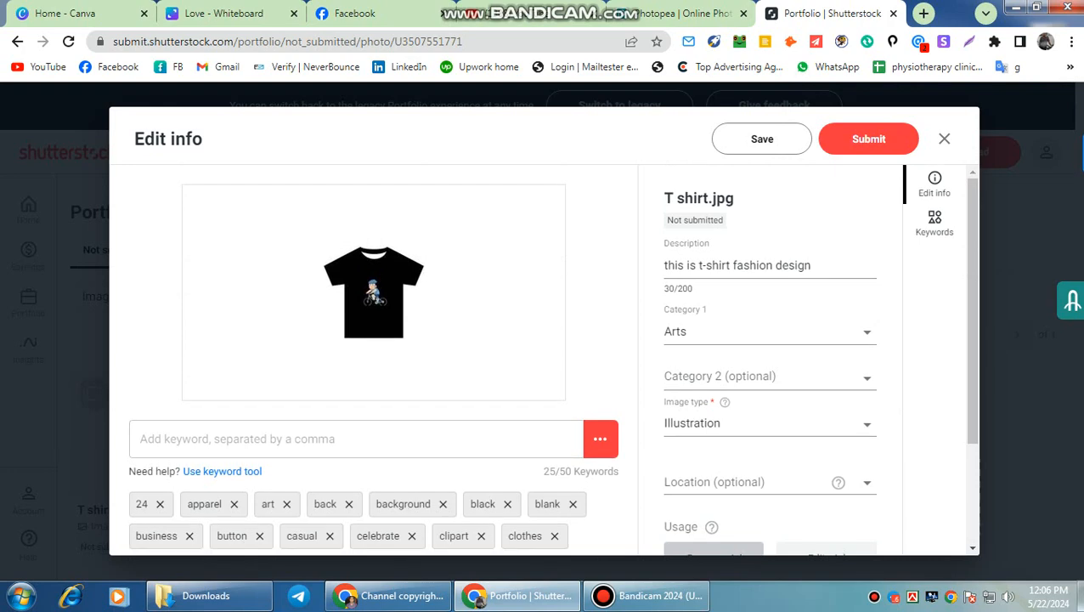
{"action": "scroll", "coordinate": [543, 357], "scroll_direction": "down", "scroll_amount": 2}
{"action": "left_click", "coordinate": [868, 138]}
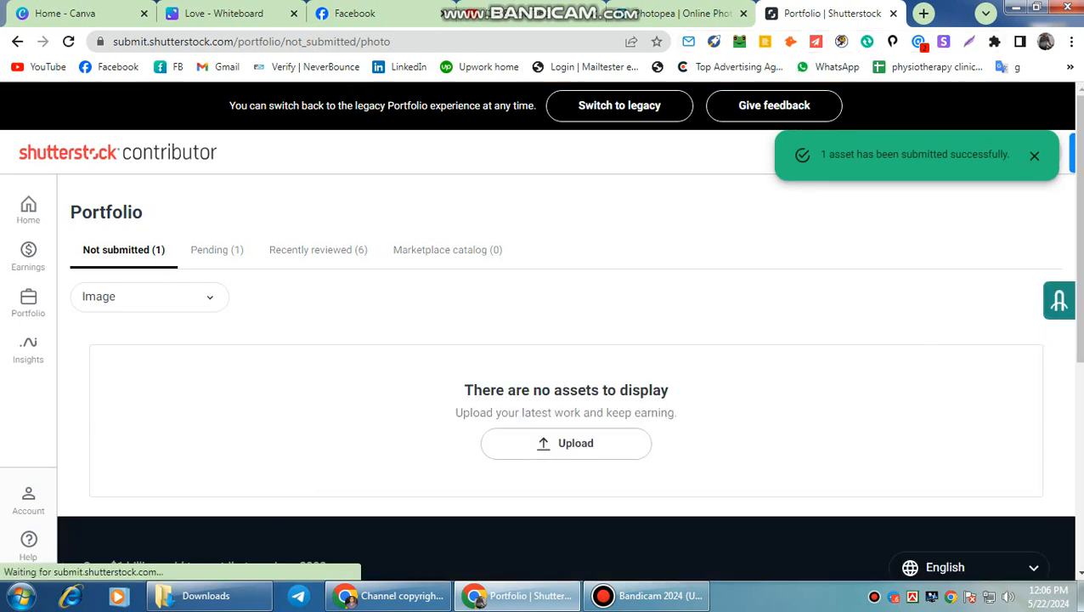
Look over the pending images in the Shutterstock portfolio and switch back to the Love whiteboard in Canva.
{"action": "left_click", "coordinate": [217, 249]}
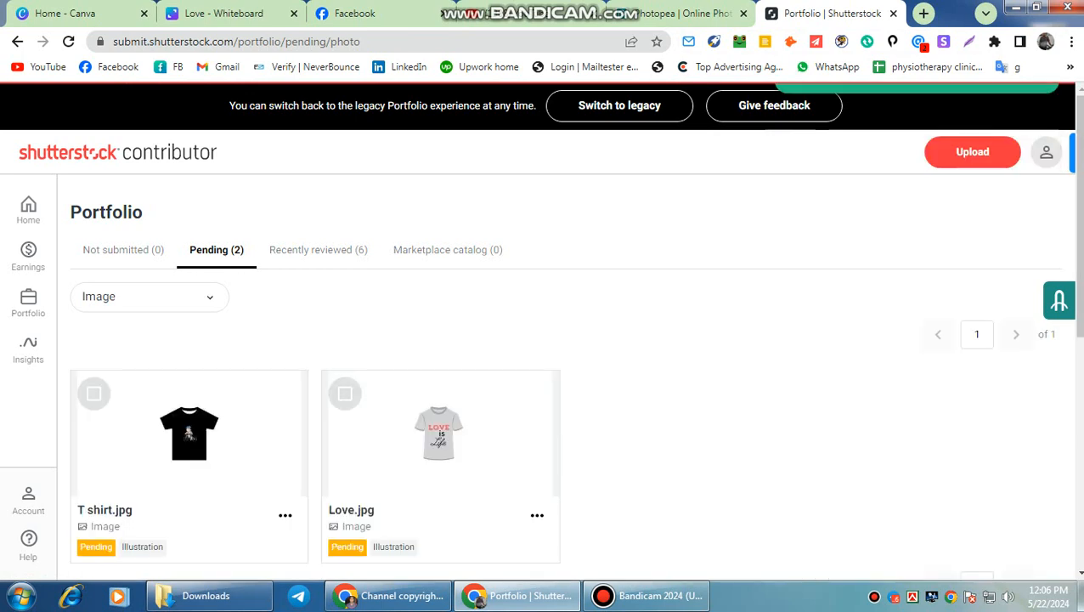
{"action": "scroll", "coordinate": [543, 340], "scroll_direction": "down", "scroll_amount": 2}
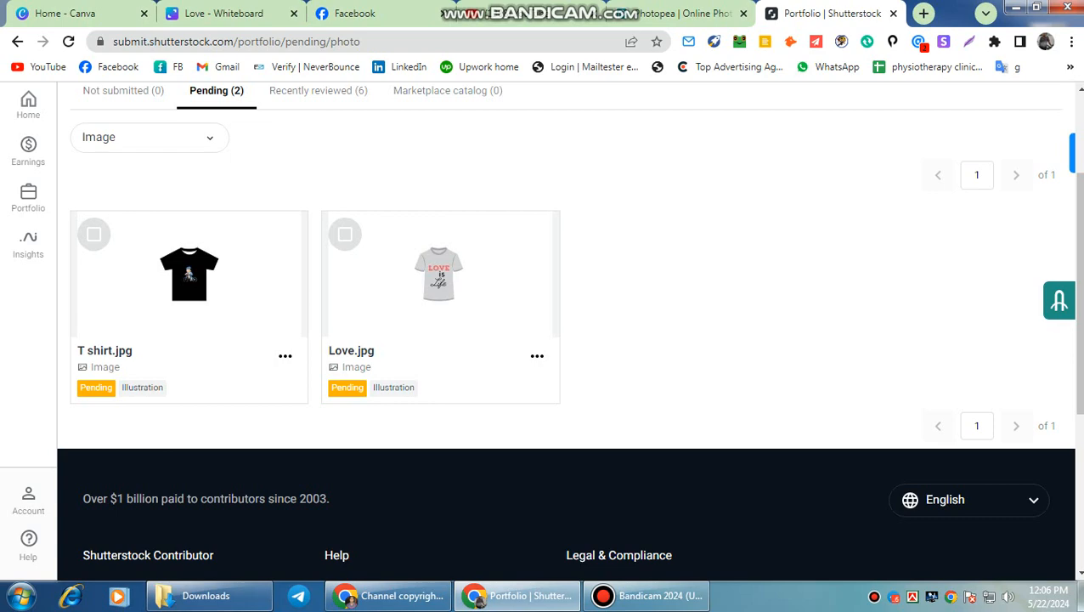
{"action": "scroll", "coordinate": [566, 332], "scroll_direction": "down", "scroll_amount": 4}
{"action": "scroll", "coordinate": [566, 331], "scroll_direction": "up", "scroll_amount": 6}
{"action": "left_click", "coordinate": [225, 14]}
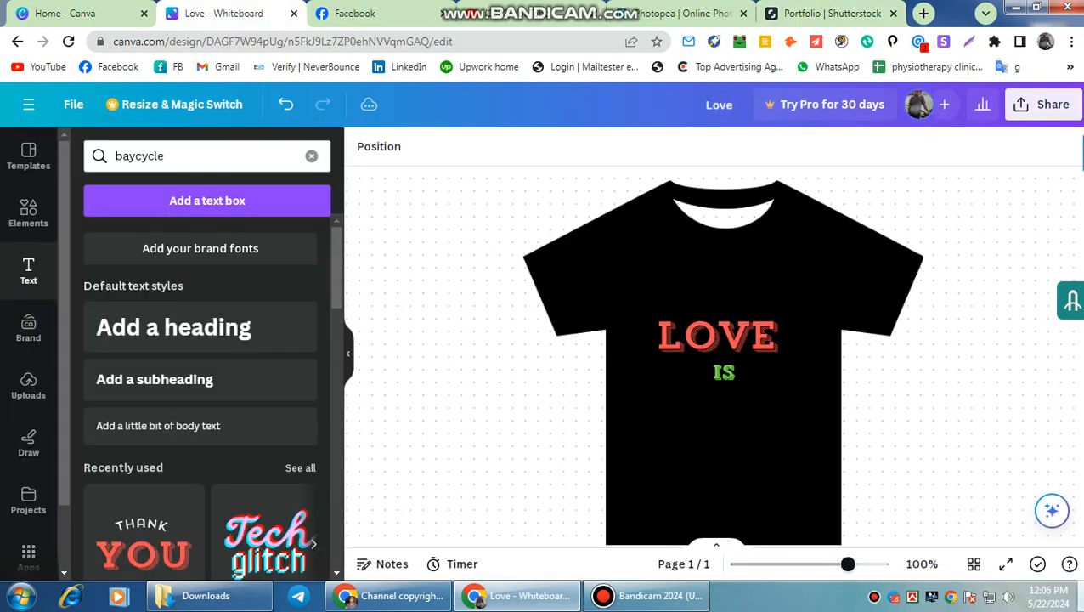